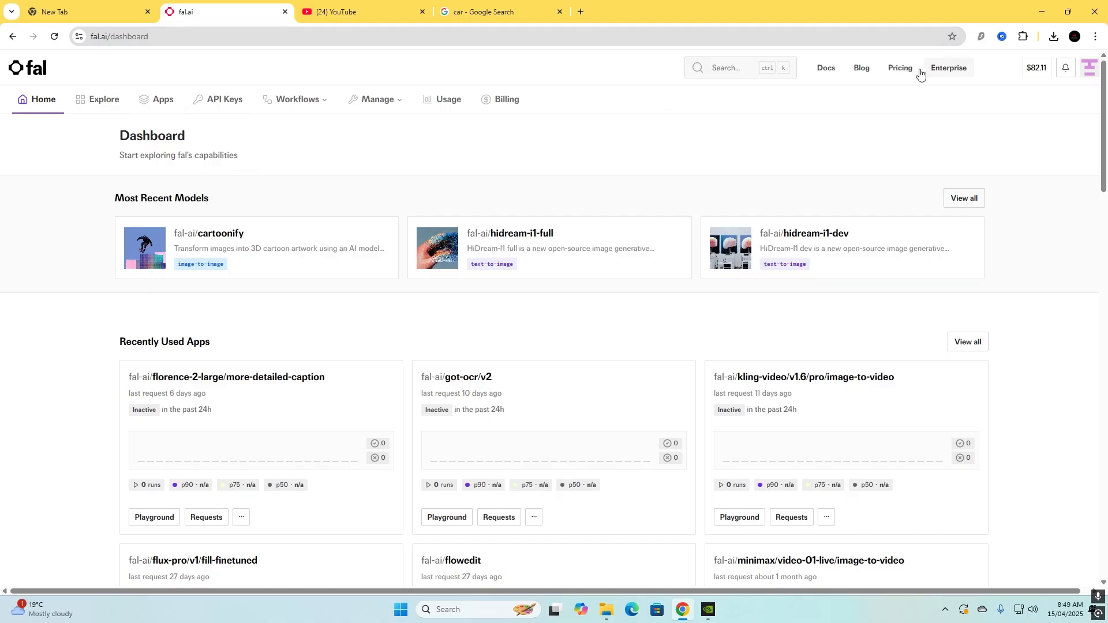
# Open the Pricing page and review the hourly and per-second GPU prices.
pyautogui.scroll(-5, 277, 316)
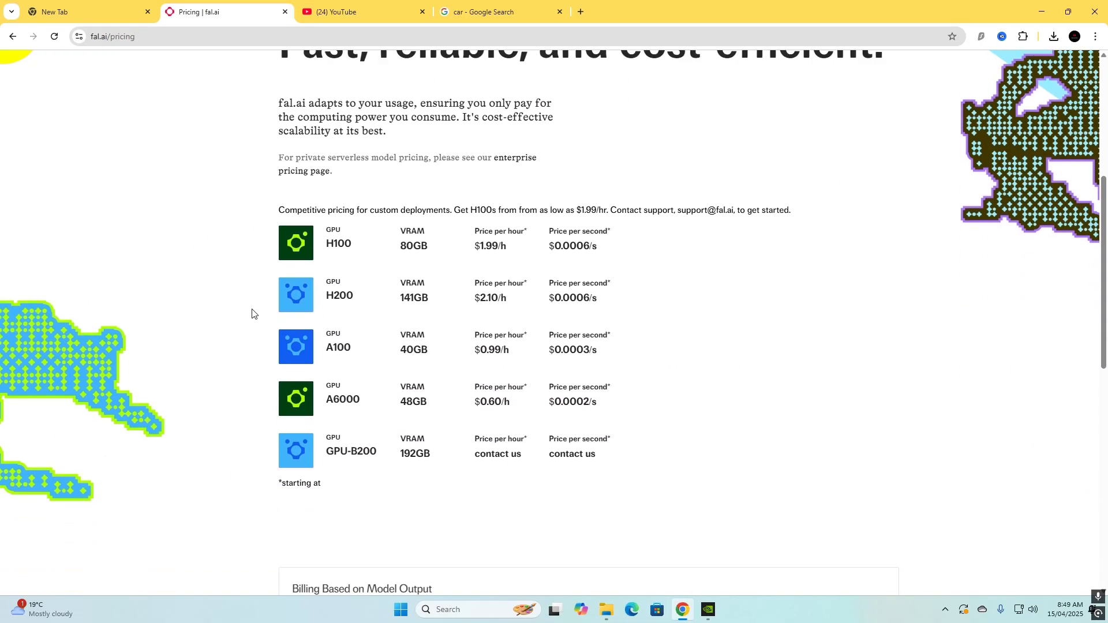
pyautogui.scroll(2, 245, 313)
pyautogui.scroll(-2, 225, 312)
pyautogui.scroll(3, 393, 306)
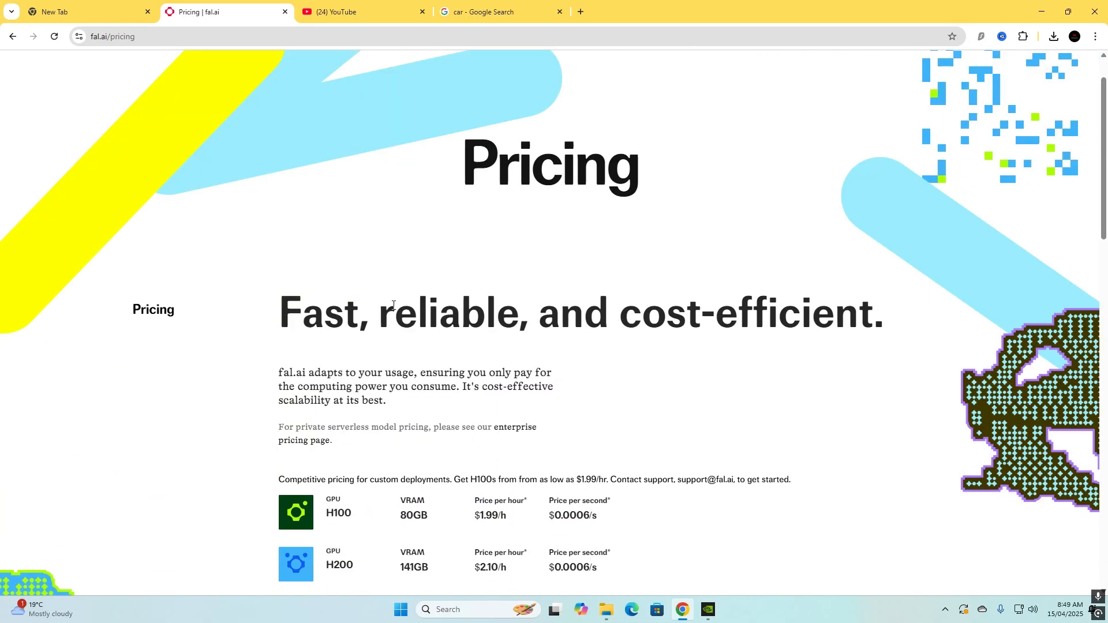
pyautogui.scroll(-9, 395, 268)
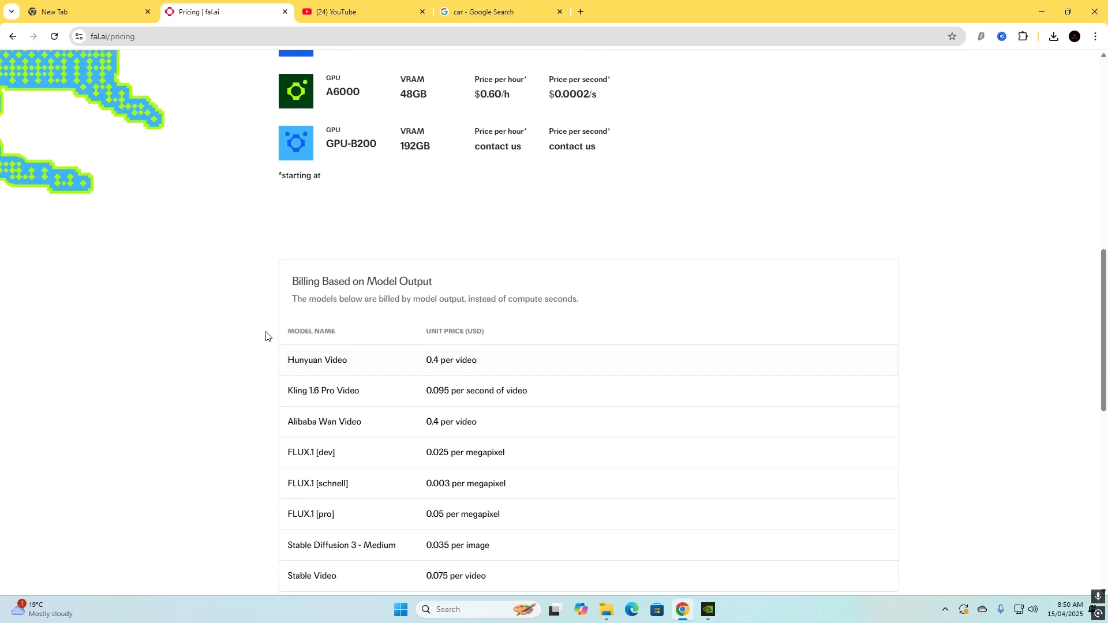
# Examine the unit prices of the video and image models in the Billing Based on Model Output table.
pyautogui.scroll(-1, 380, 346)
pyautogui.scroll(1, 362, 374)
pyautogui.scroll(-2, 354, 348)
pyautogui.scroll(1, 326, 345)
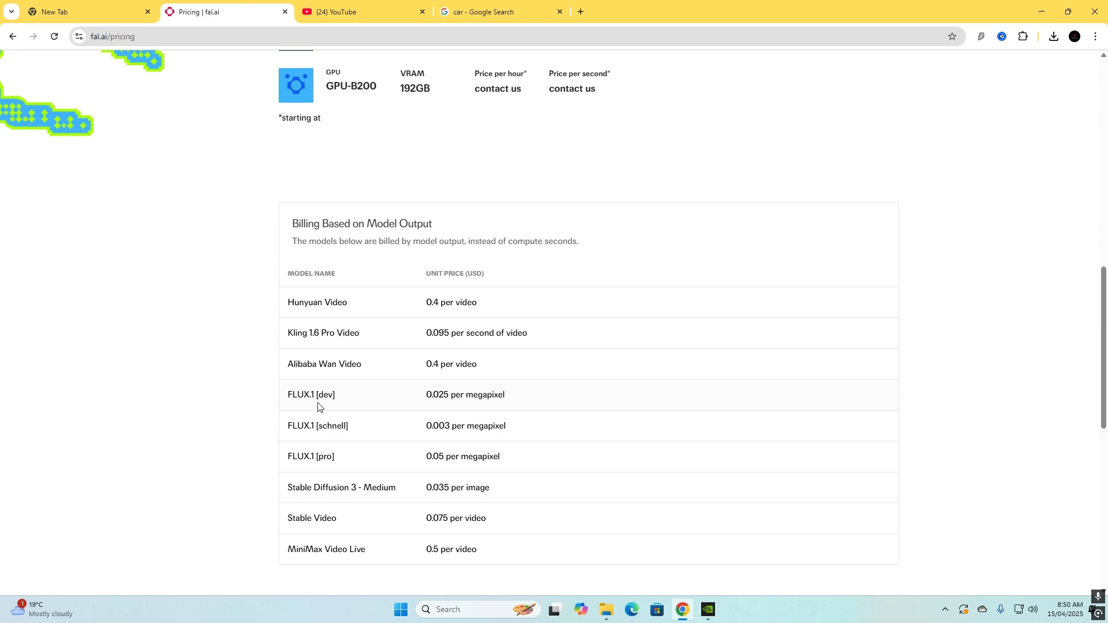
pyautogui.scroll(-2, 568, 458)
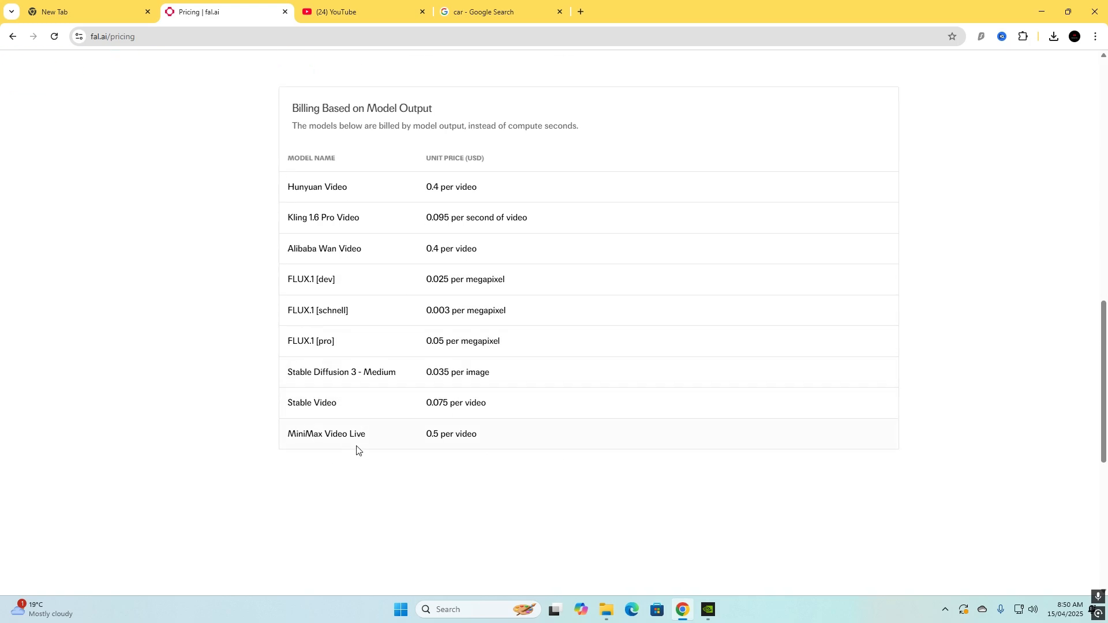
pyautogui.scroll(6, 355, 452)
pyautogui.scroll(-6, 391, 448)
pyautogui.click(464, 346)
pyautogui.scroll(14, 676, 309)
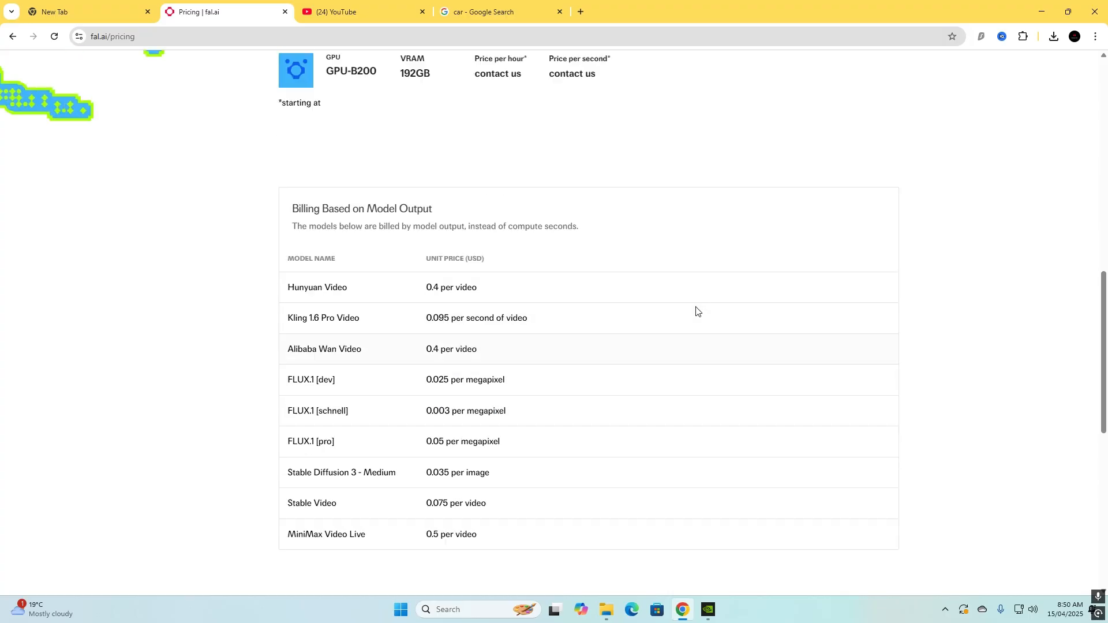
pyautogui.scroll(-14, 632, 340)
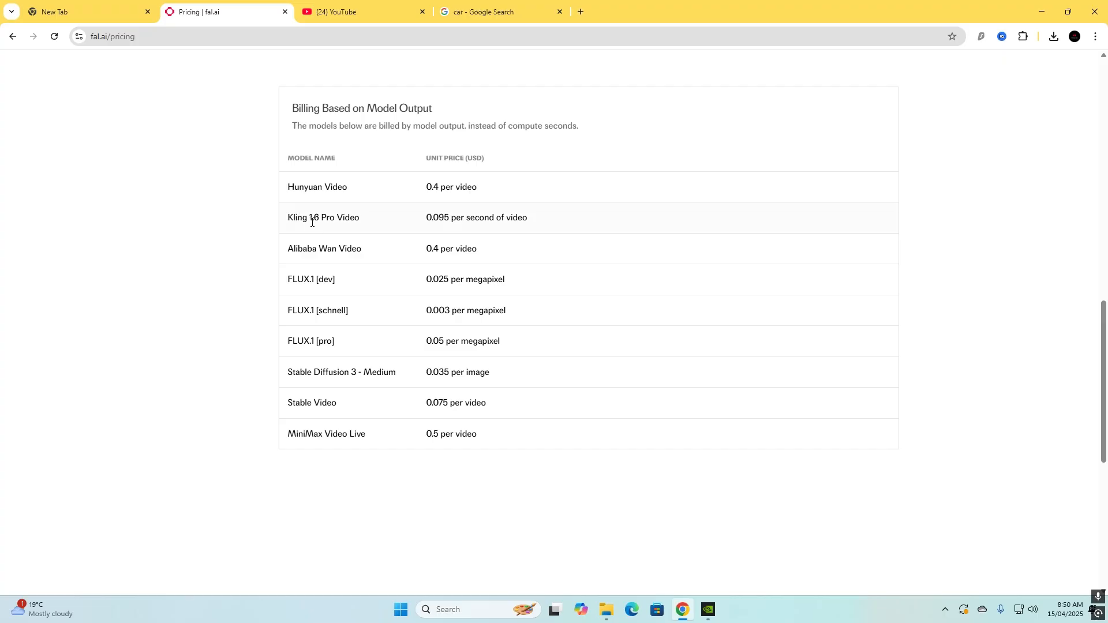
pyautogui.scroll(14, 522, 248)
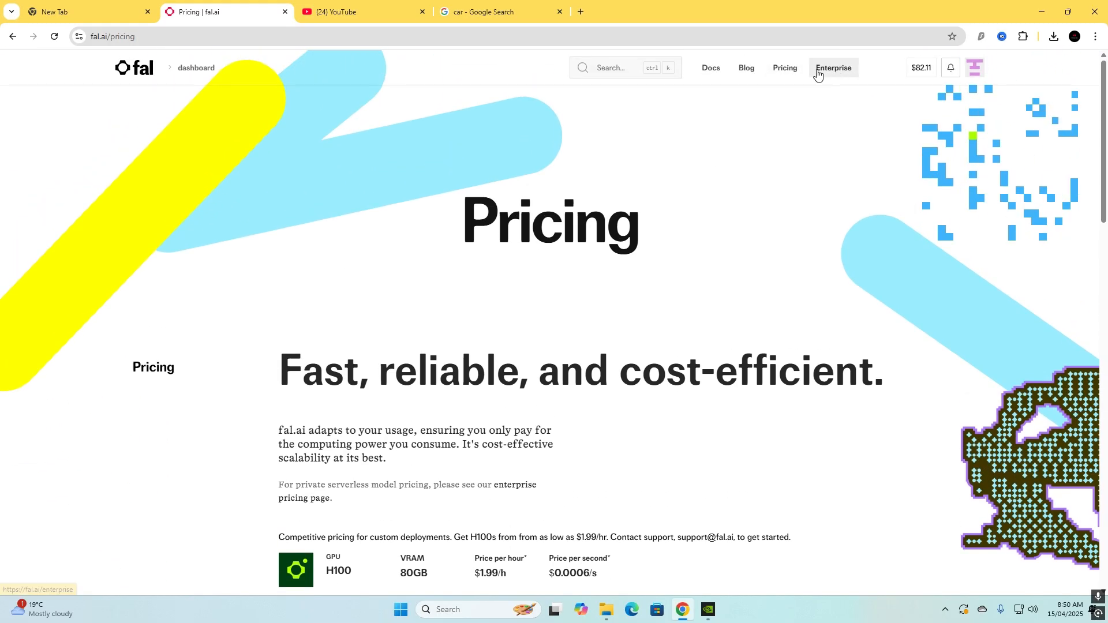
# Leave the pricing page and open the Explore model gallery to browse its categories and featured models.
pyautogui.click(136, 68)
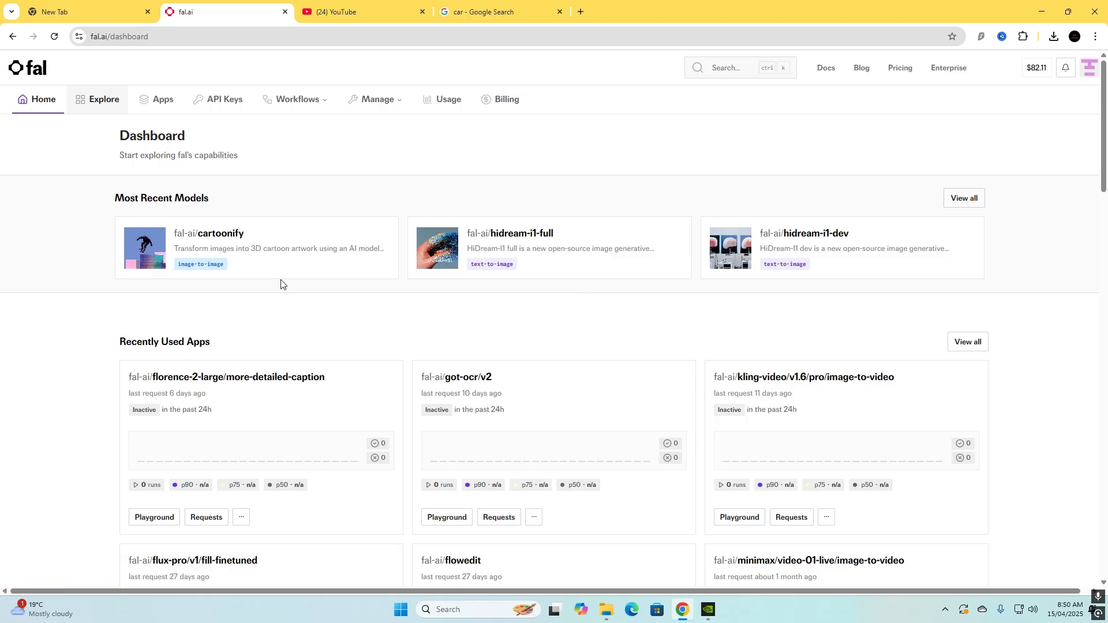
pyautogui.click(97, 101)
pyautogui.scroll(-3, 280, 179)
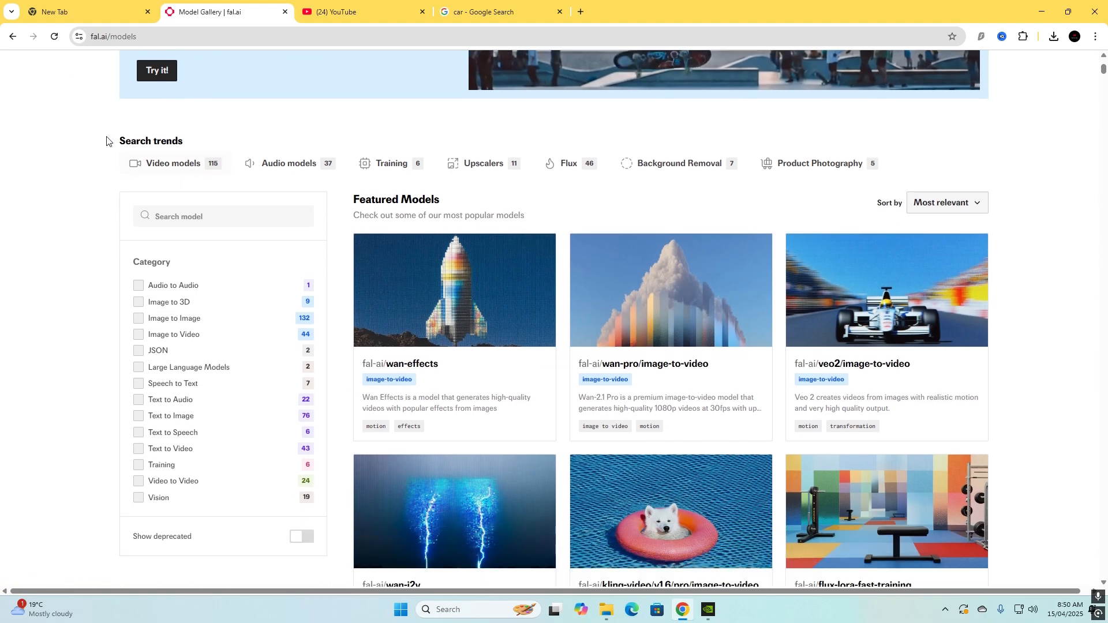
pyautogui.scroll(1, 594, 231)
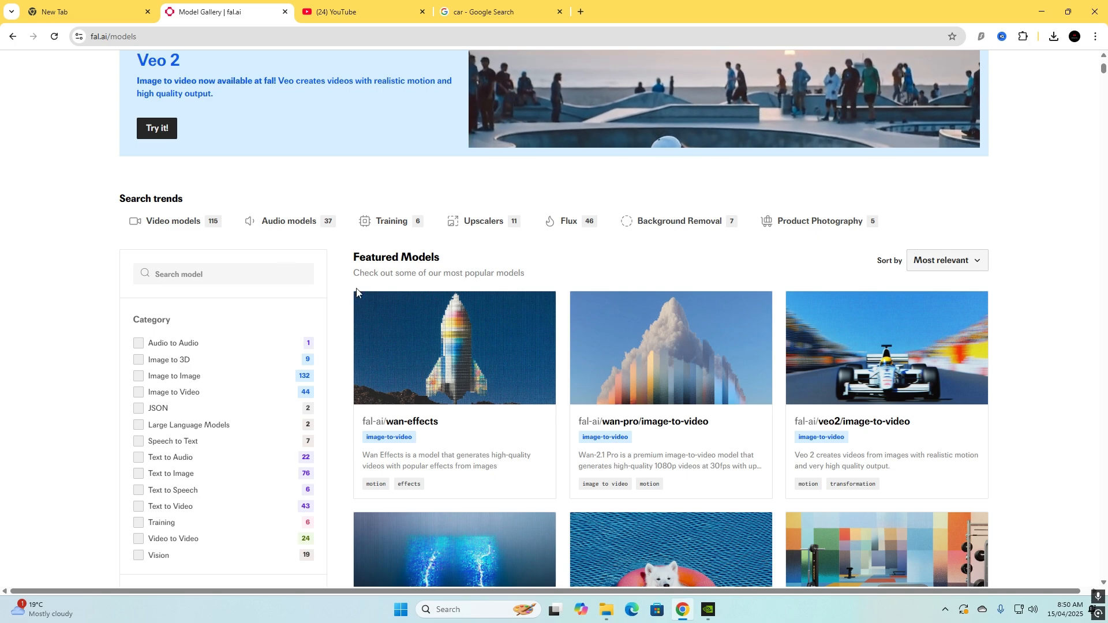
pyautogui.scroll(-2, 346, 298)
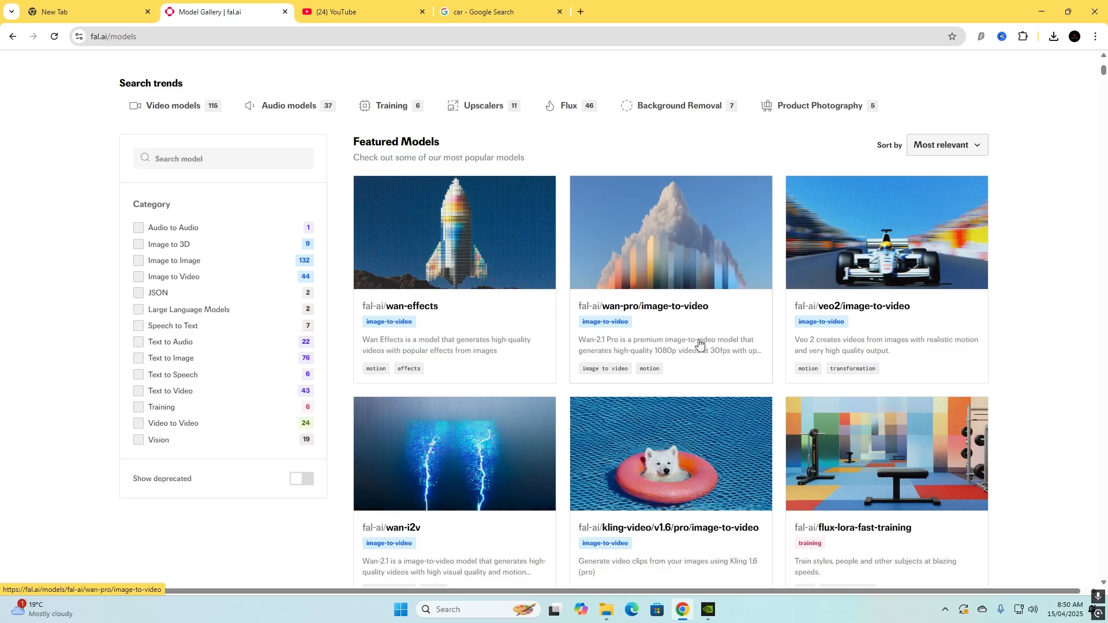
pyautogui.scroll(-1, 404, 296)
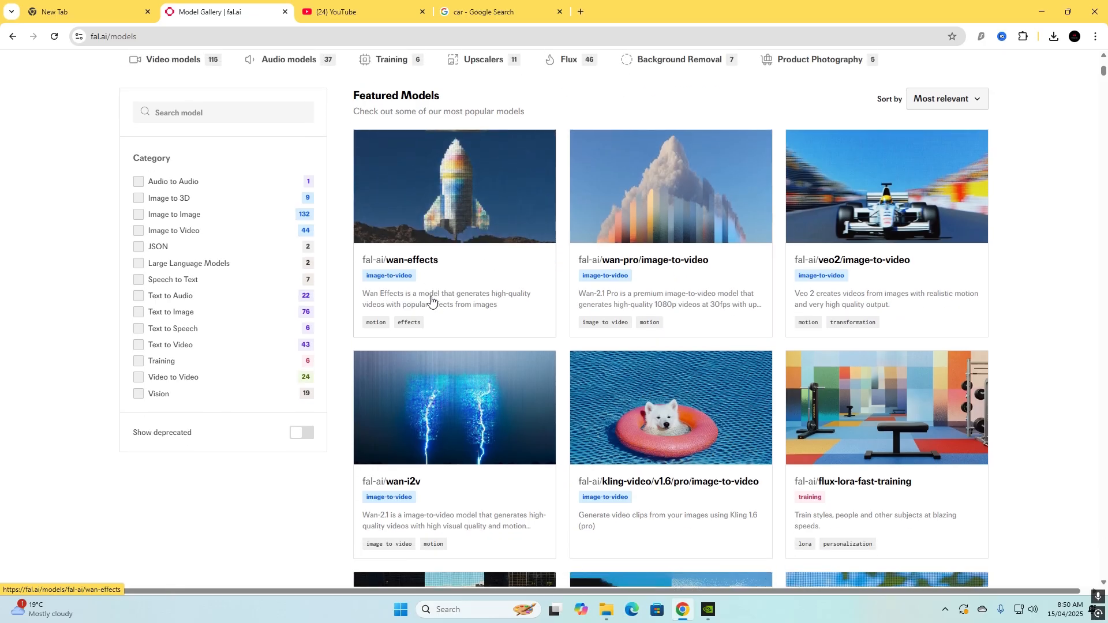
pyautogui.scroll(2, 358, 297)
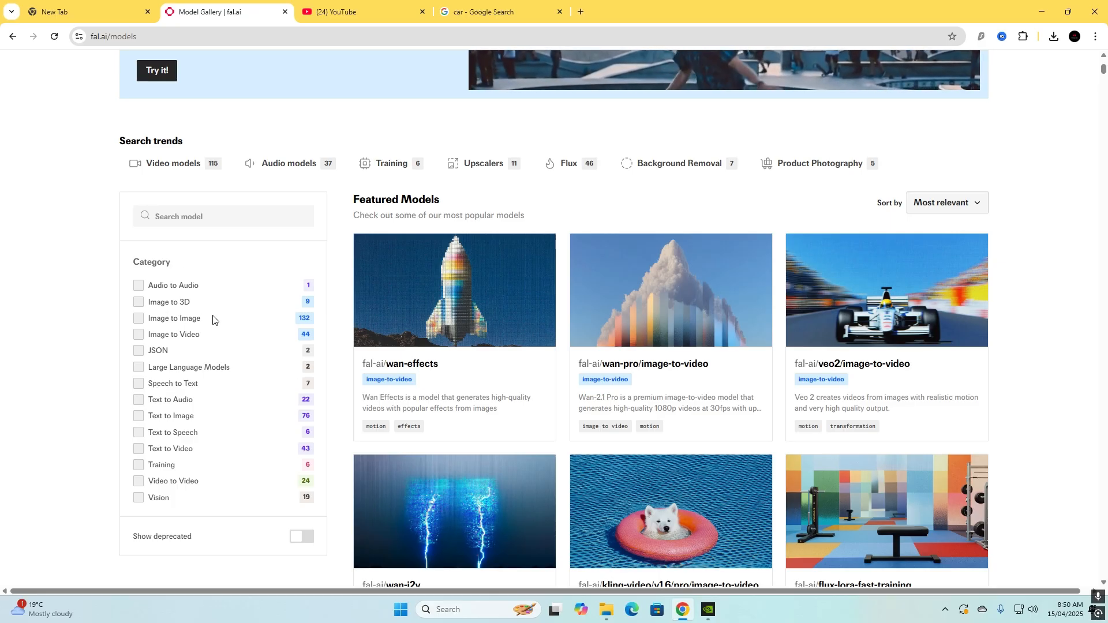
# Filter the gallery by the Image to Video category and open the kling-video/v1.6/pro/image-to-video model.
pyautogui.click(139, 338)
pyautogui.scroll(-2, 323, 344)
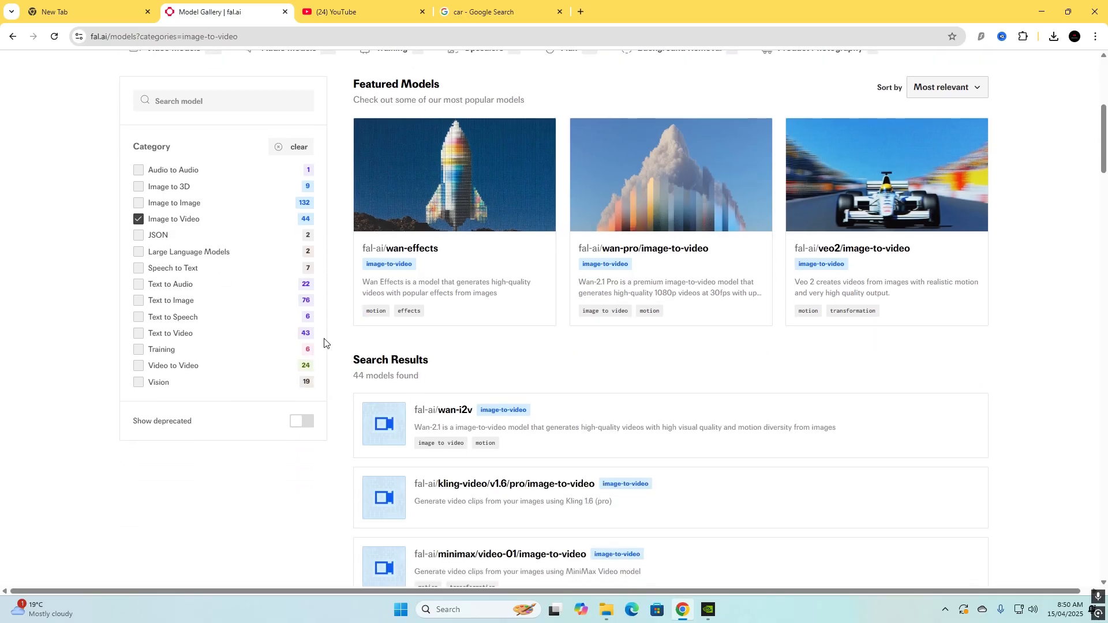
pyautogui.scroll(-2, 429, 354)
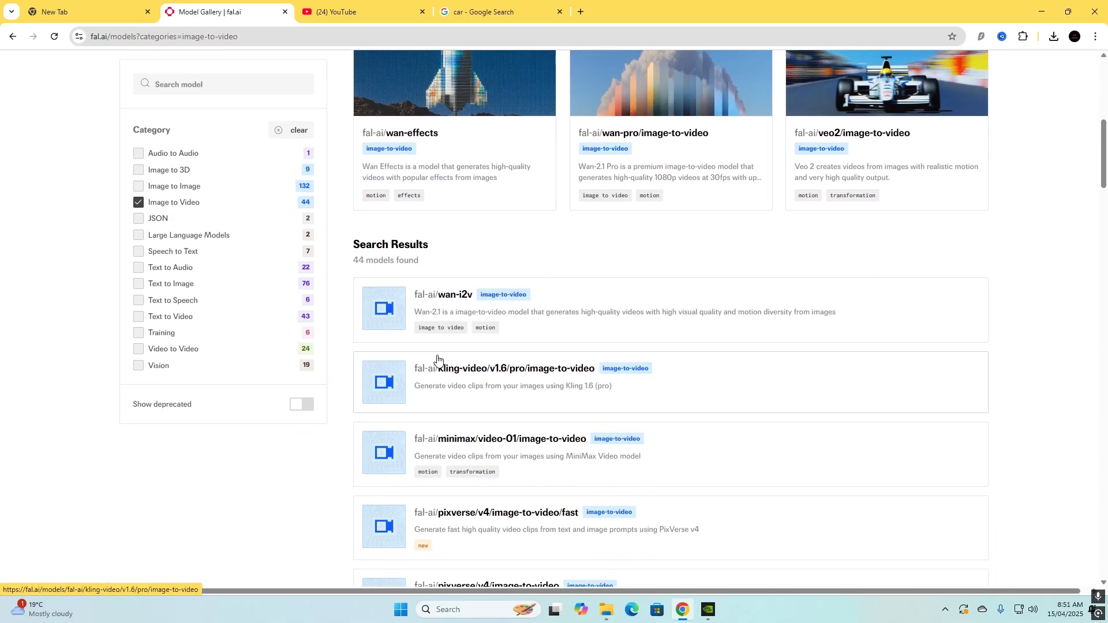
pyautogui.click(538, 374)
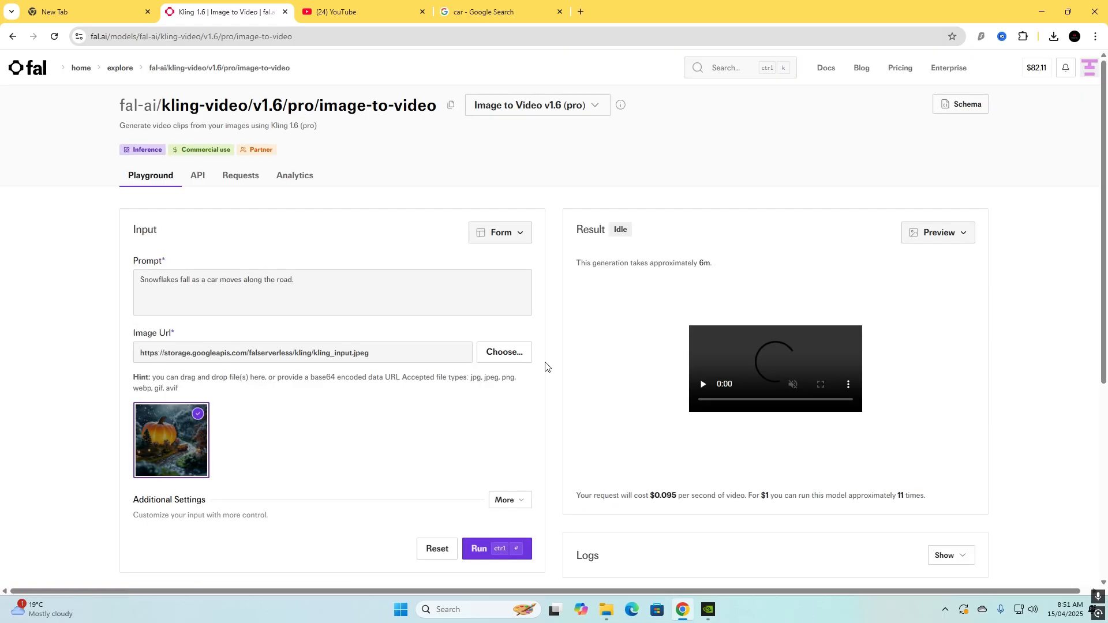
# Review the Kling playground and upload Toyota-GR86 from the Downloads folder as the input image.
pyautogui.scroll(-1, 538, 366)
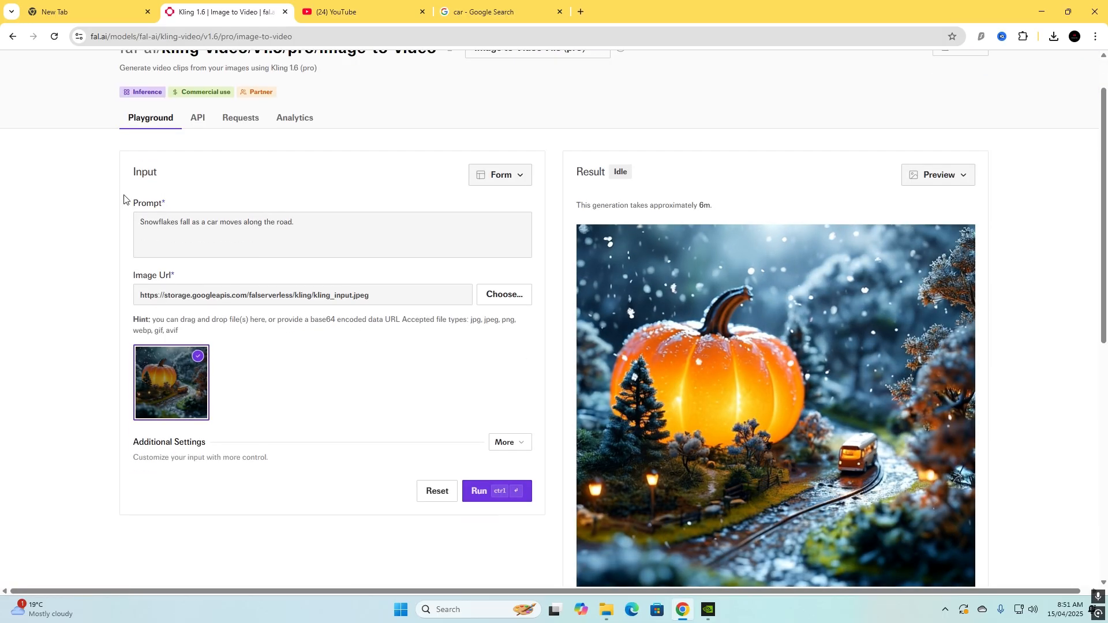
pyautogui.scroll(1, 250, 201)
pyautogui.scroll(-1, 249, 201)
pyautogui.scroll(1, 260, 213)
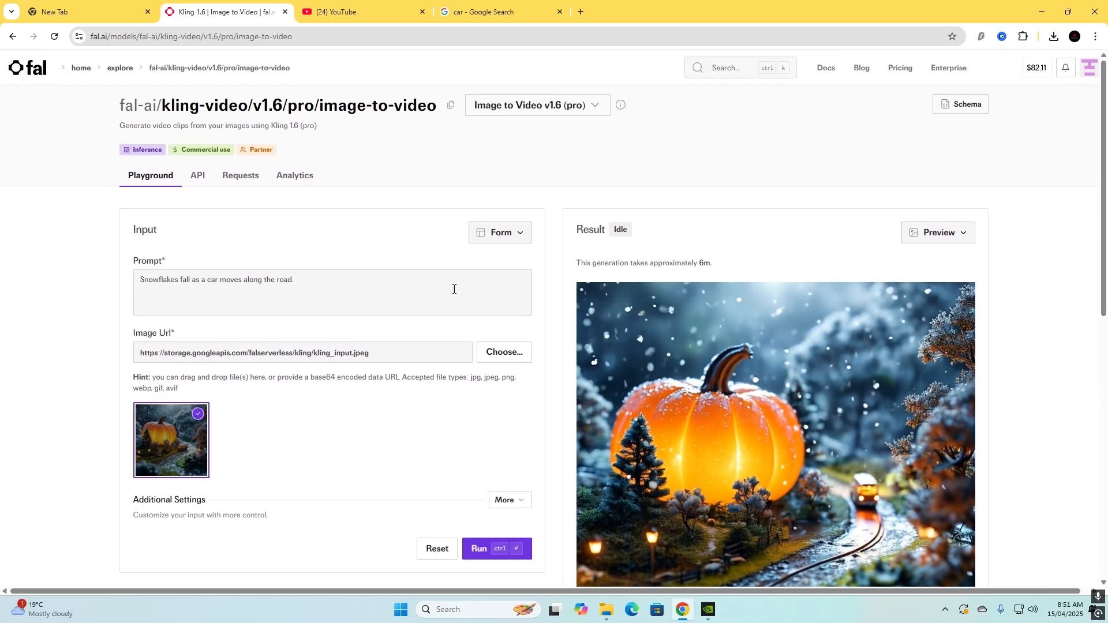
pyautogui.scroll(-2, 286, 257)
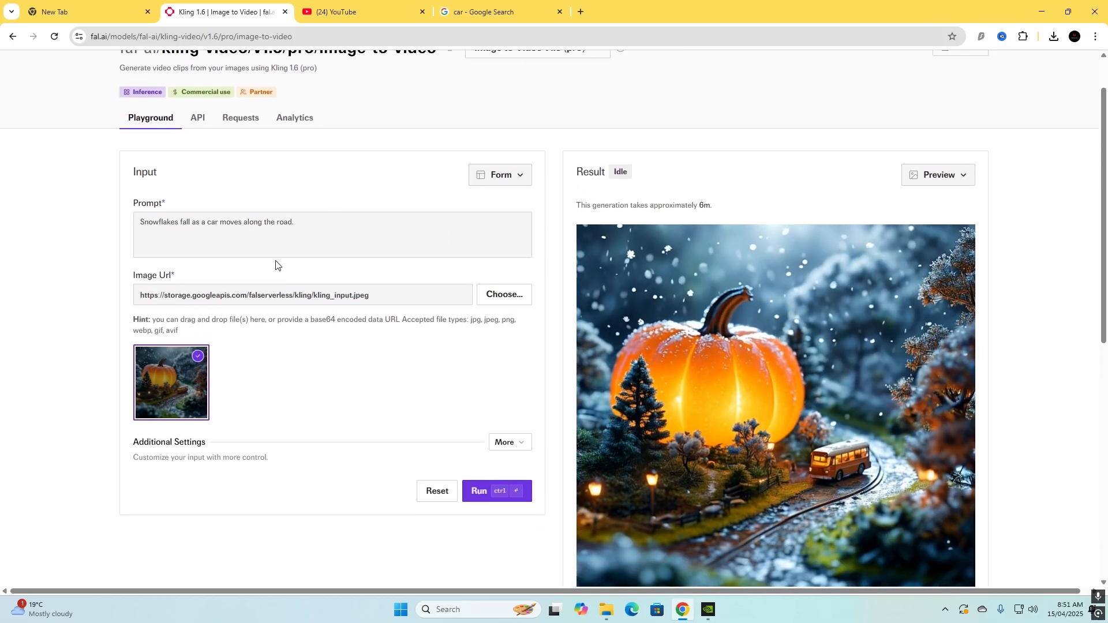
pyautogui.scroll(2, 359, 272)
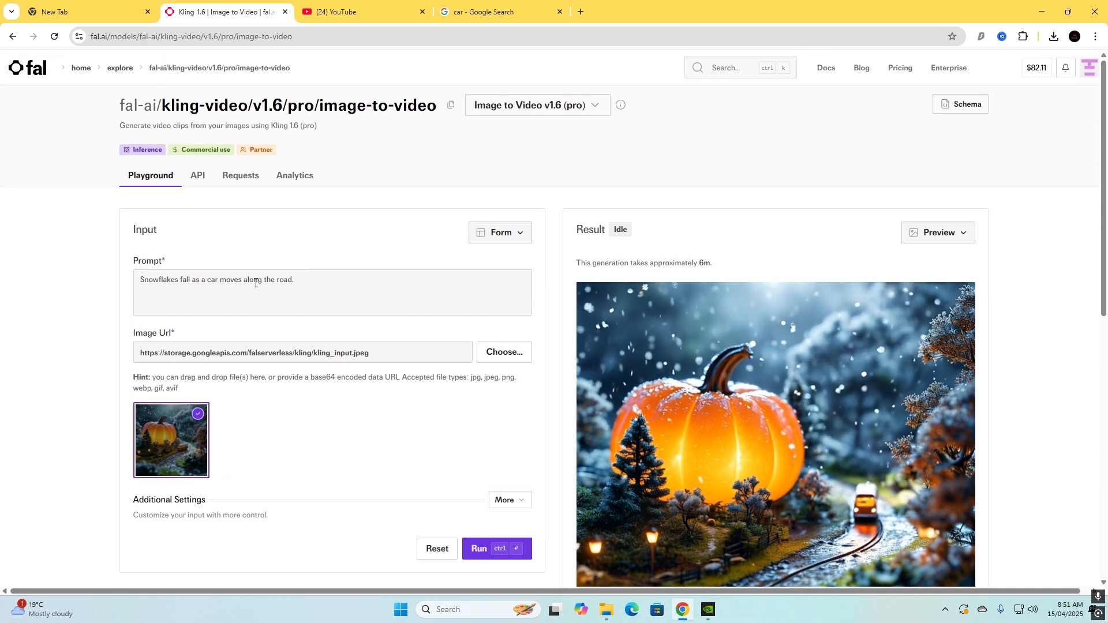
pyautogui.click(521, 356)
pyautogui.click(156, 97)
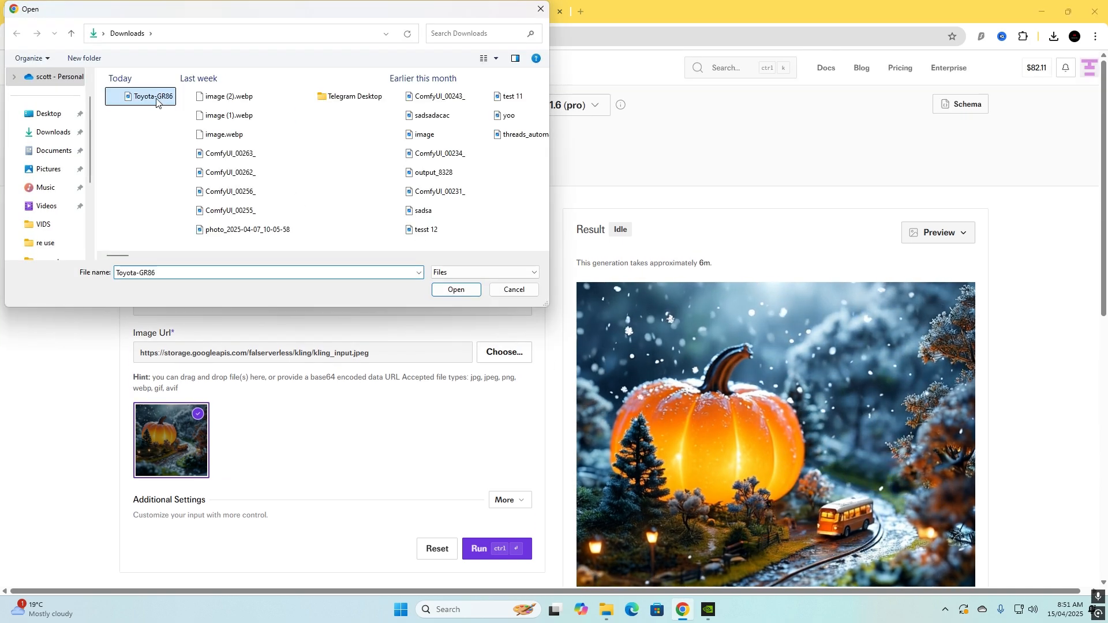
pyautogui.click(456, 290)
# Replace the sample prompt with "make this car drive away.".
pyautogui.scroll(-1, 244, 424)
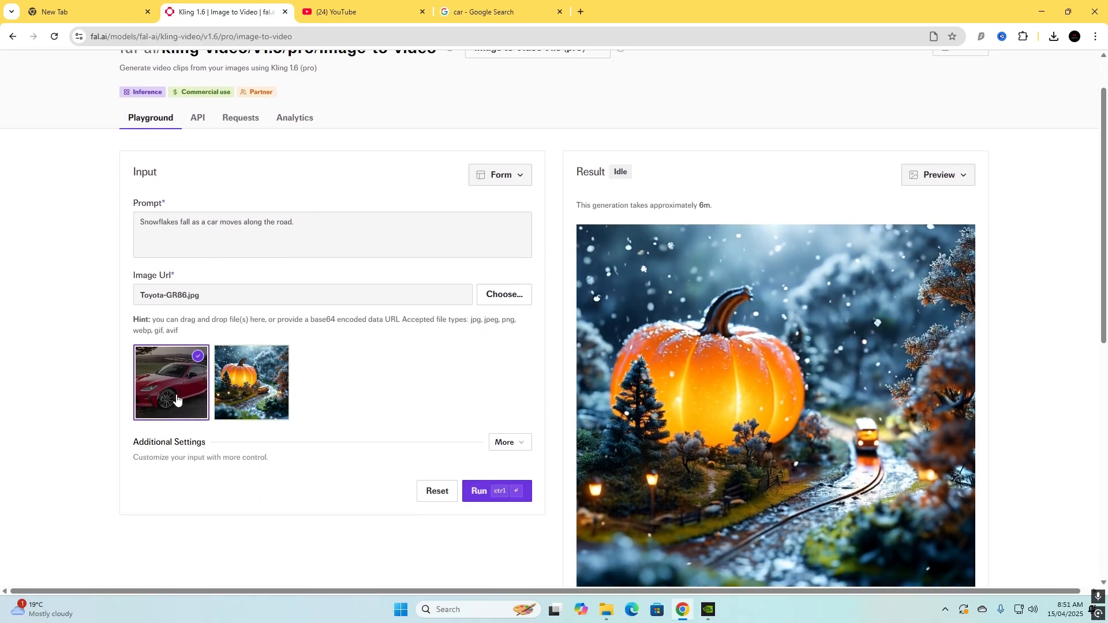
pyautogui.moveTo(305, 233); pyautogui.dragTo(115, 231)
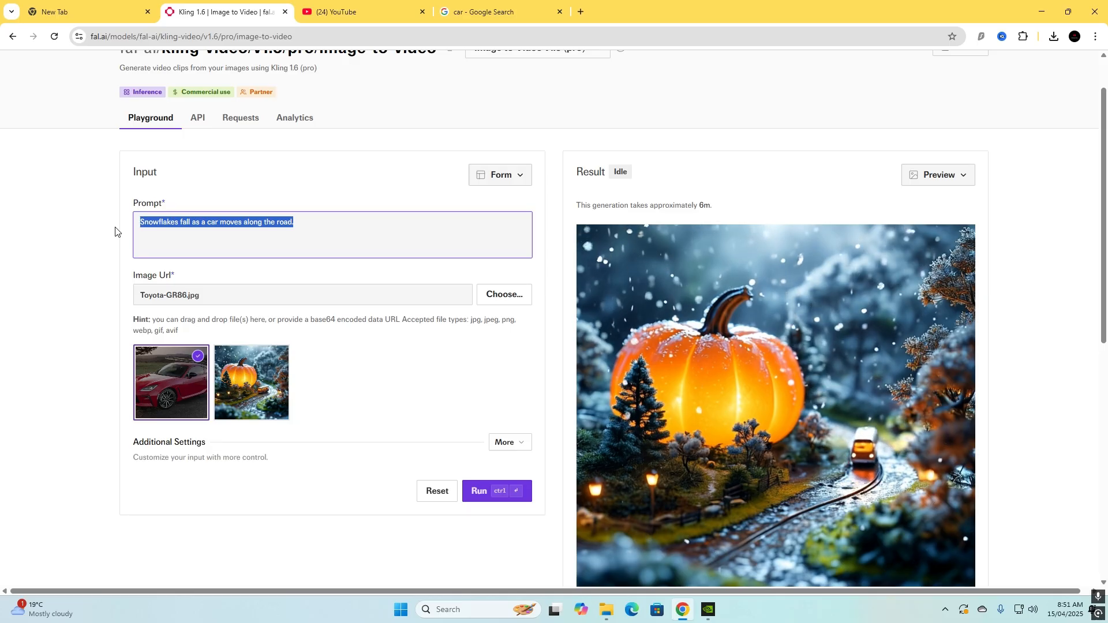
pyautogui.press('BackSpace')
pyautogui.write('make this car')
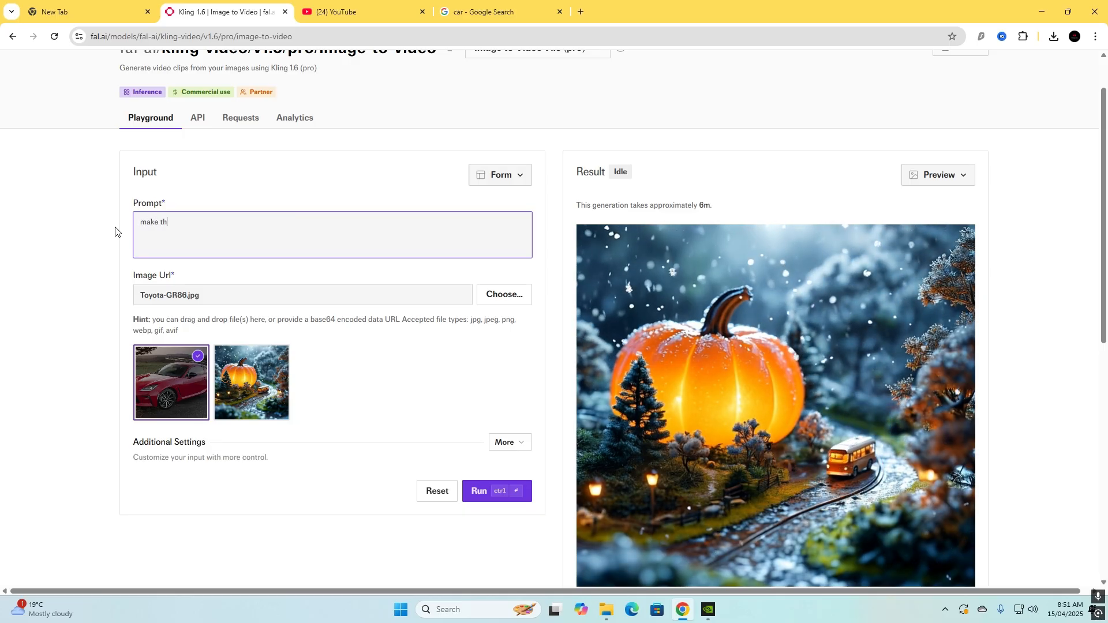
pyautogui.write(' drive aa')
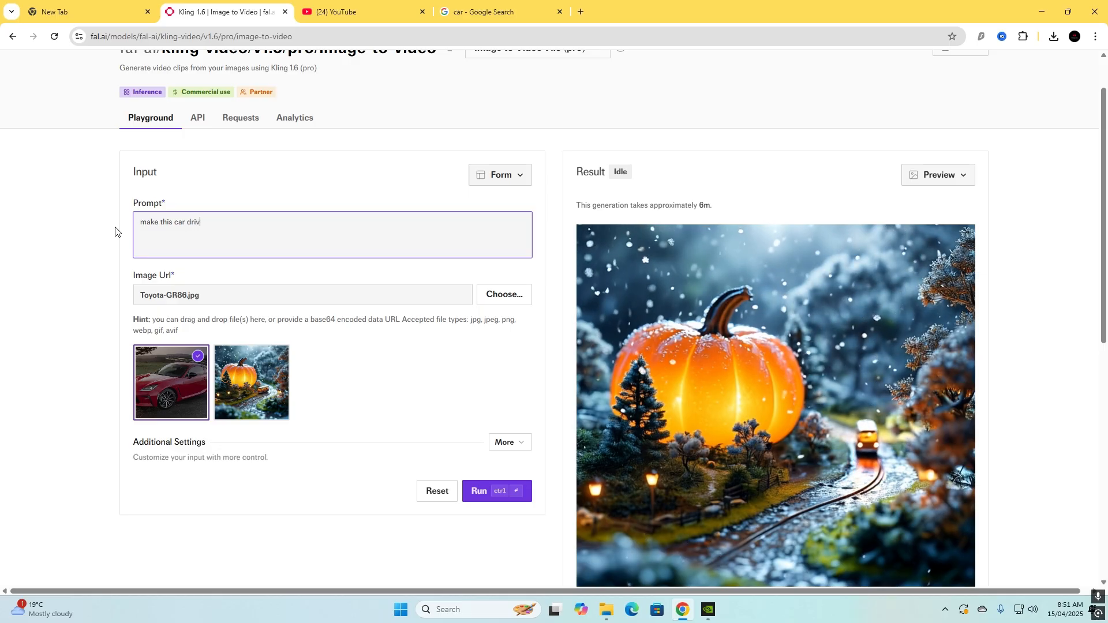
pyautogui.press('BackSpace')
pyautogui.write('way.')
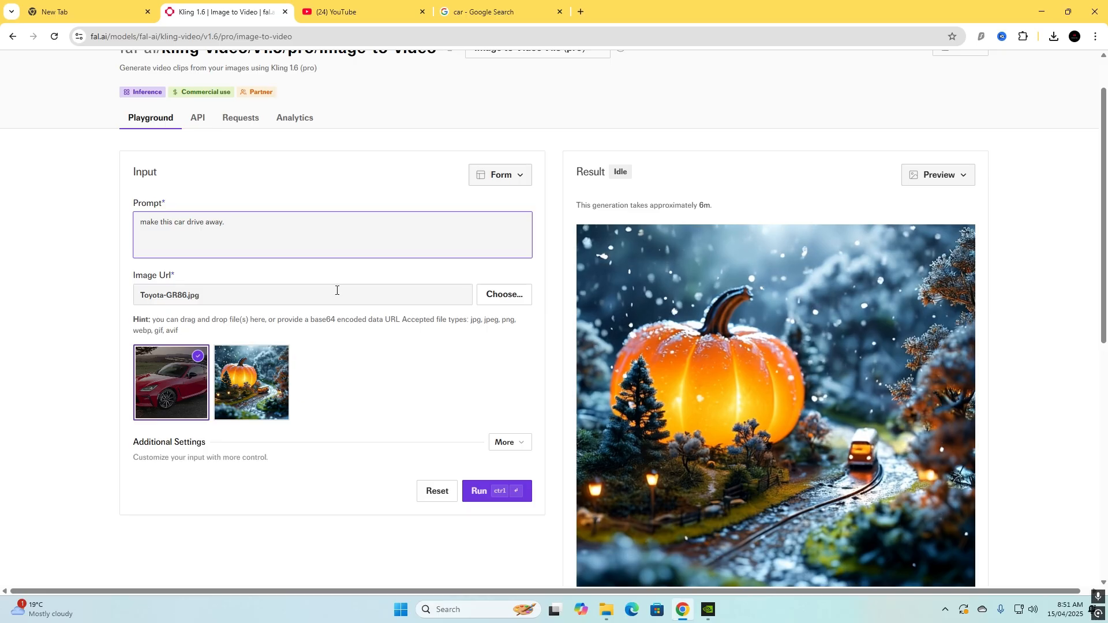
# Expand the additional settings, keep the duration at 5 and set the aspect ratio to 9:16.
pyautogui.scroll(-1, 358, 306)
pyautogui.click(508, 386)
pyautogui.scroll(-2, 456, 292)
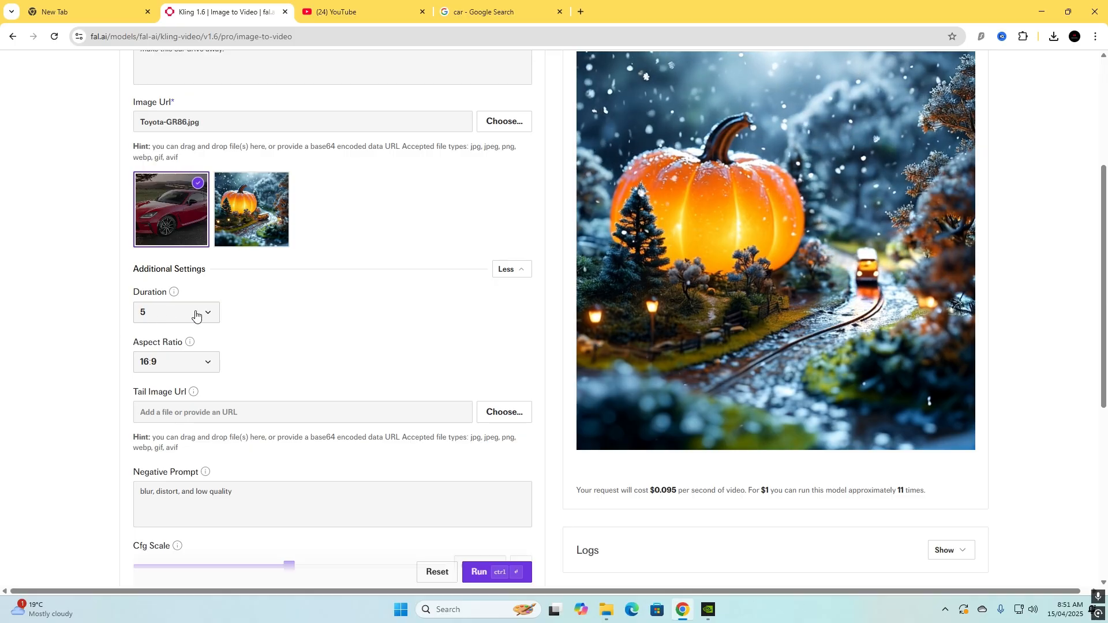
pyautogui.click(209, 314)
pyautogui.click(185, 354)
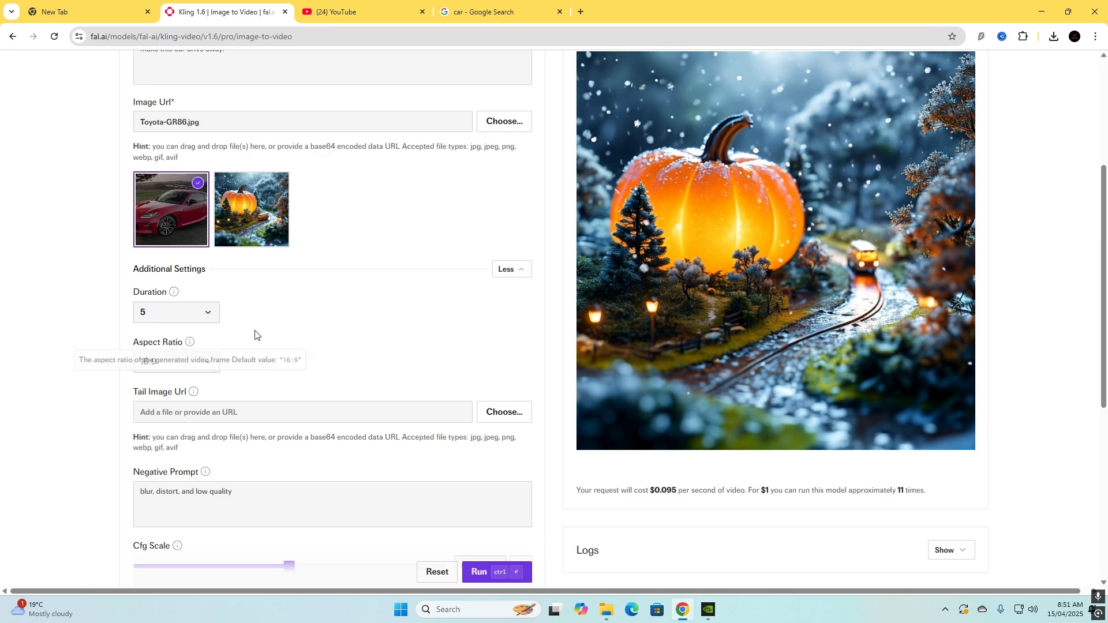
pyautogui.click(209, 363)
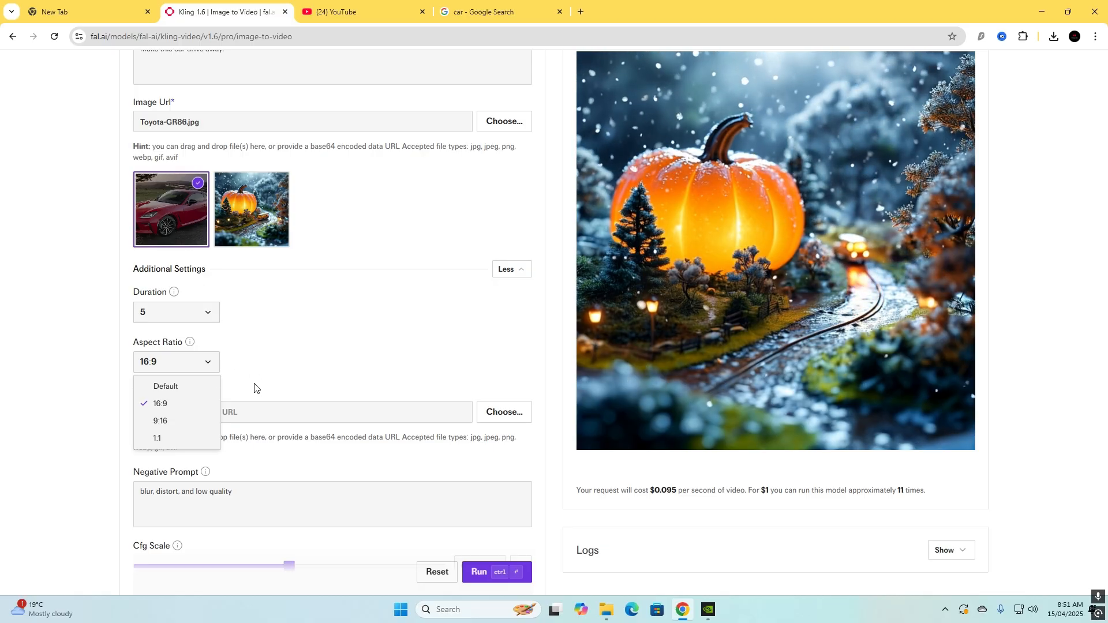
pyautogui.click(173, 423)
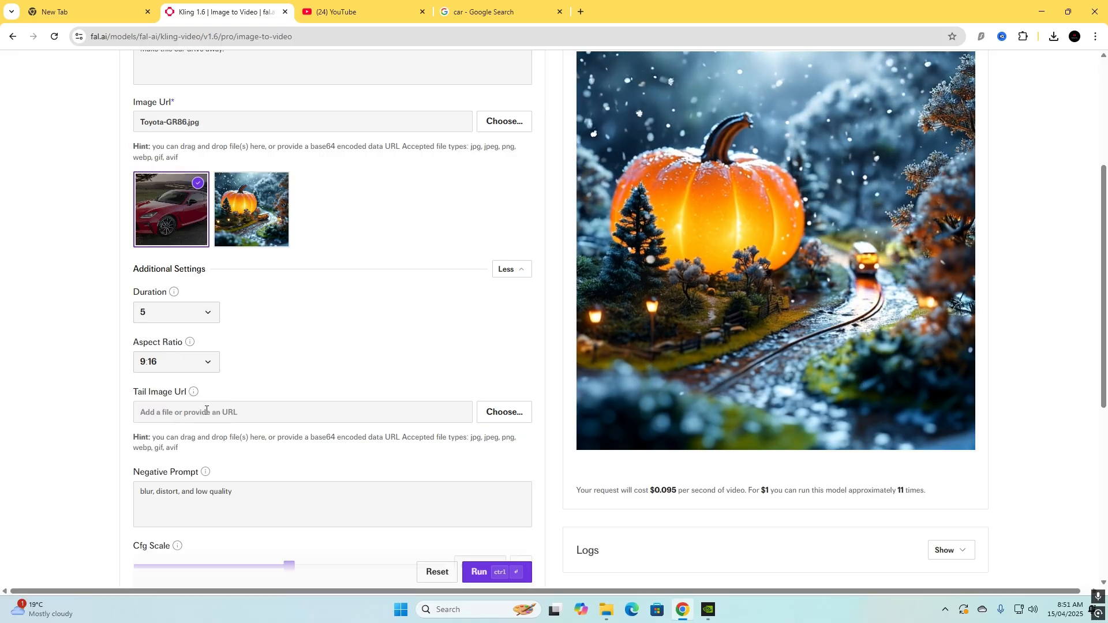
# Review the remaining additional settings: tail image, negative prompt and Cfg scale.
pyautogui.scroll(-1, 183, 416)
pyautogui.scroll(-2, 172, 346)
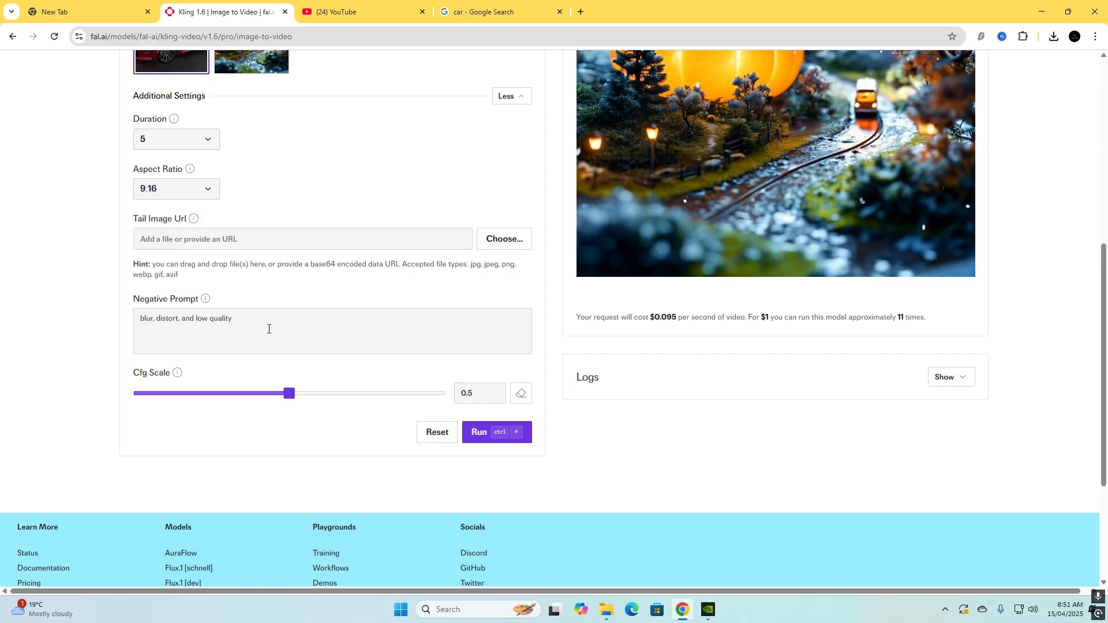
pyautogui.scroll(2, 243, 326)
pyautogui.scroll(-1, 396, 347)
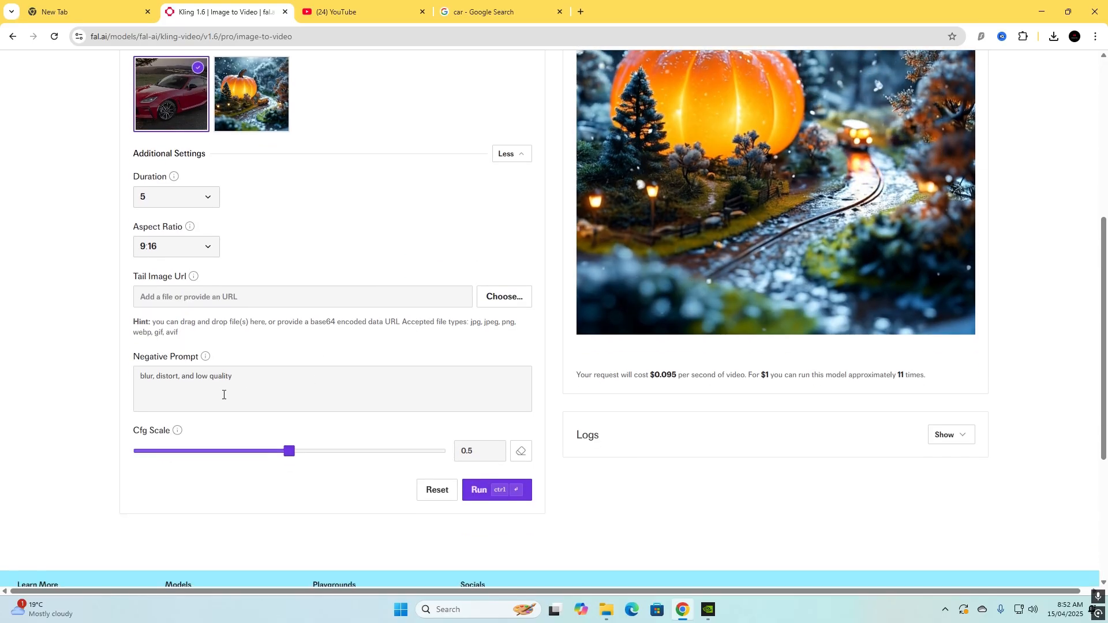
pyautogui.scroll(1, 282, 380)
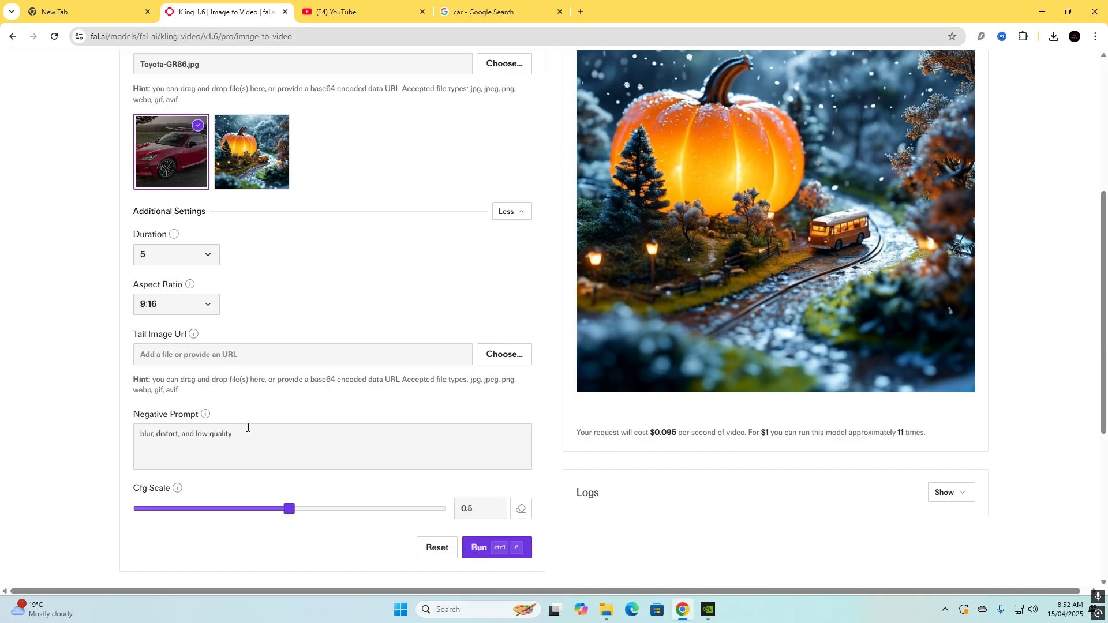
pyautogui.scroll(-1, 335, 443)
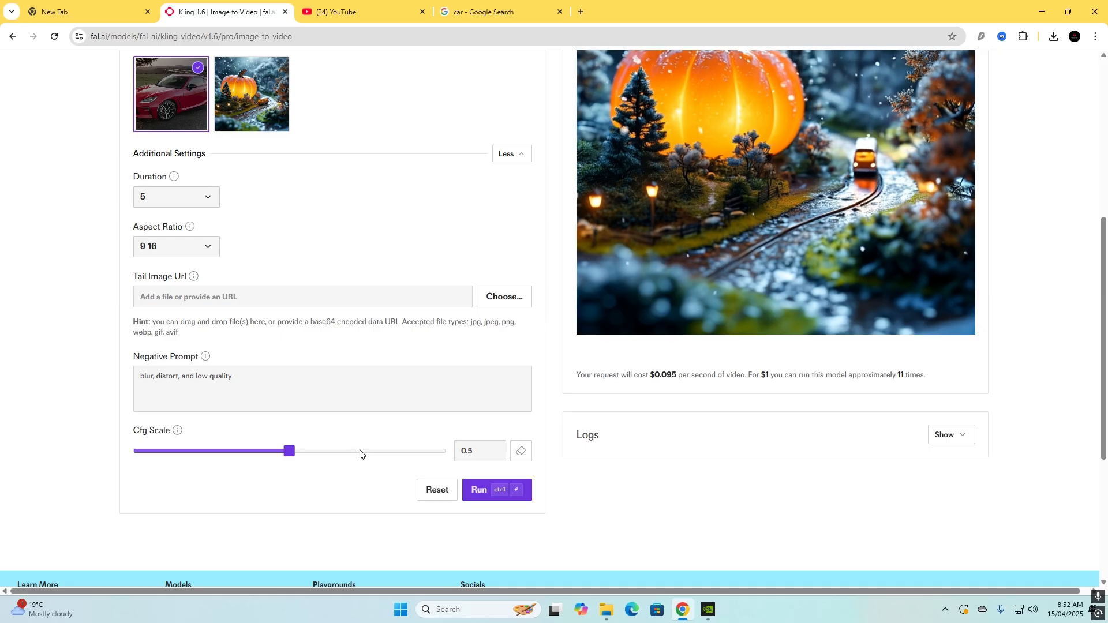
# Check the Cfg Scale description and run the Kling image-to-video generation with the current settings.
pyautogui.scroll(-1, 531, 404)
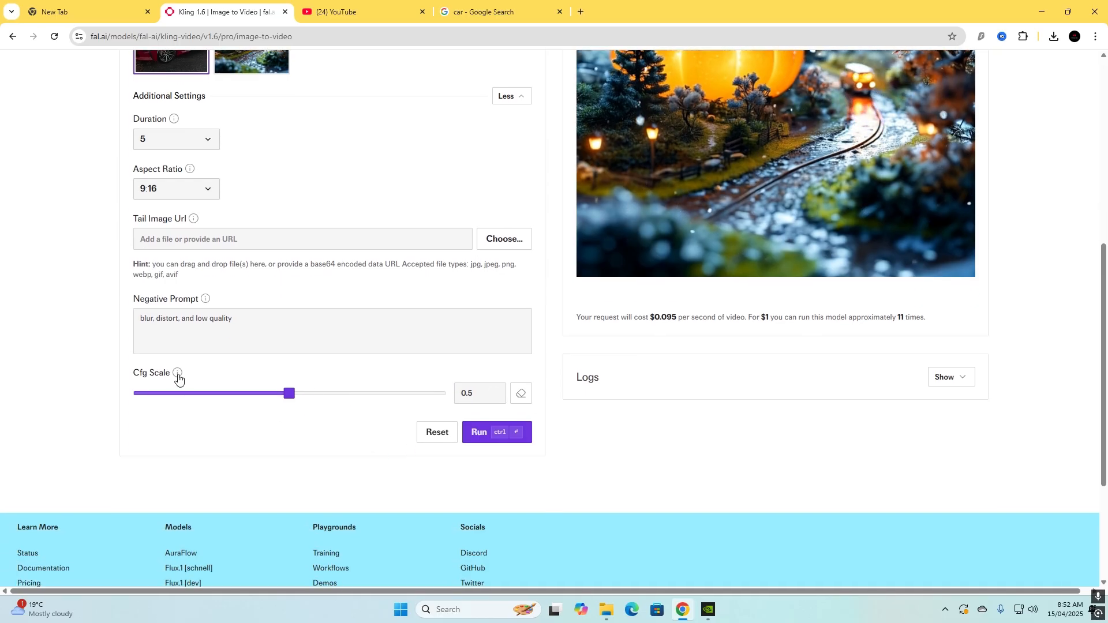
pyautogui.moveTo(179, 375)
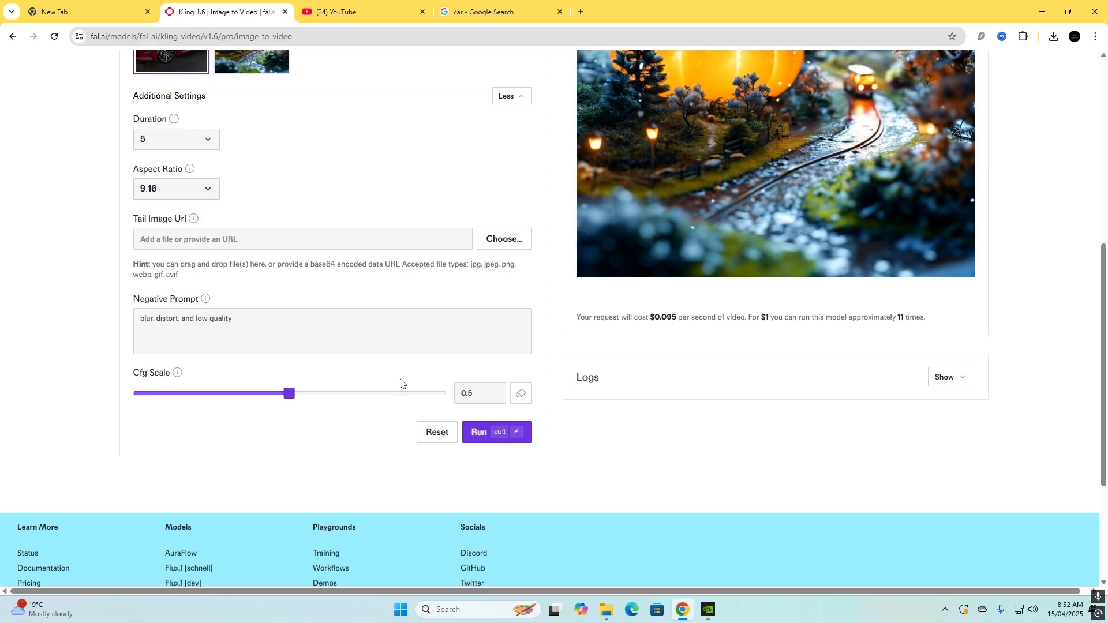
pyautogui.scroll(7, 391, 396)
pyautogui.scroll(-1, 341, 404)
pyautogui.scroll(-4, 340, 404)
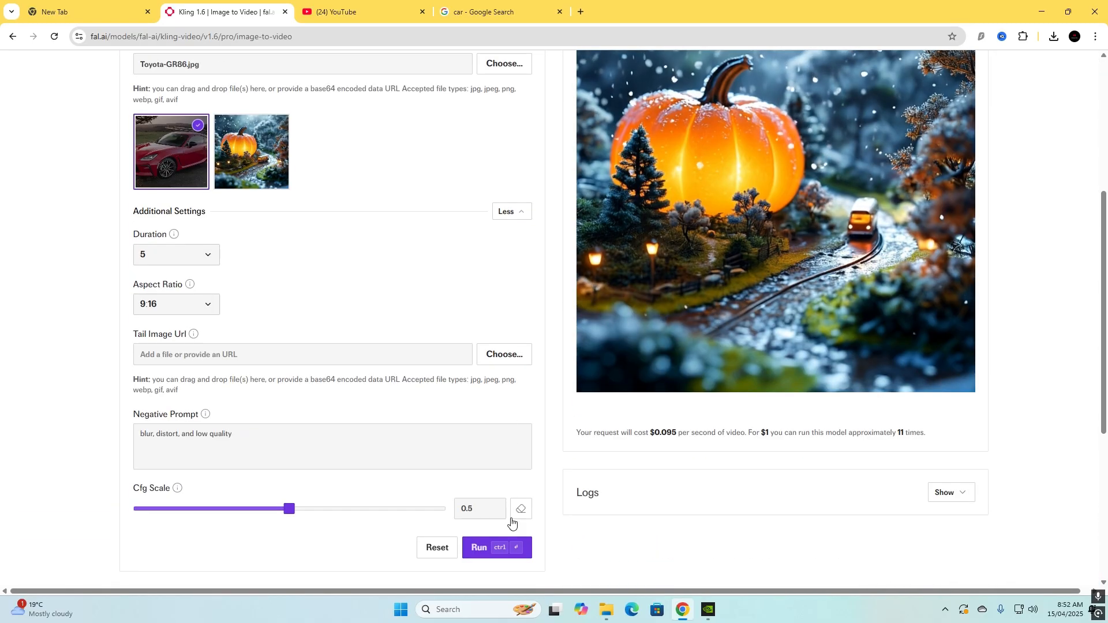
pyautogui.click(486, 551)
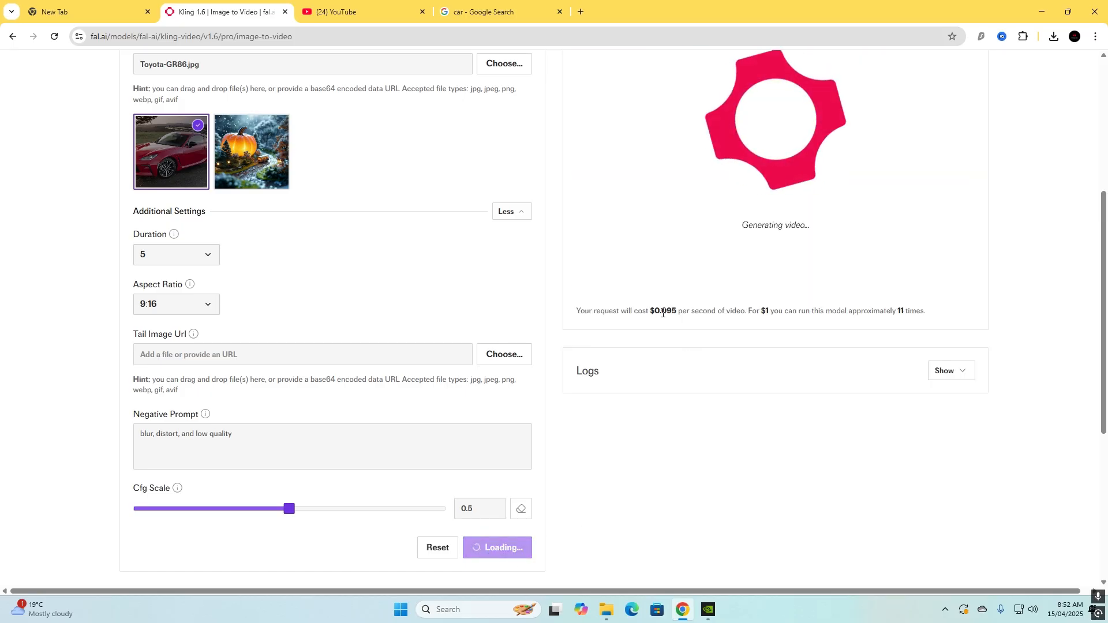
# Examine the running generation's status, estimated duration and cost per second of video.
pyautogui.scroll(1, 743, 319)
pyautogui.scroll(1, 743, 323)
pyautogui.moveTo(660, 427); pyautogui.dragTo(681, 447)
pyautogui.scroll(1, 680, 447)
pyautogui.scroll(-1, 673, 423)
pyautogui.click(705, 524)
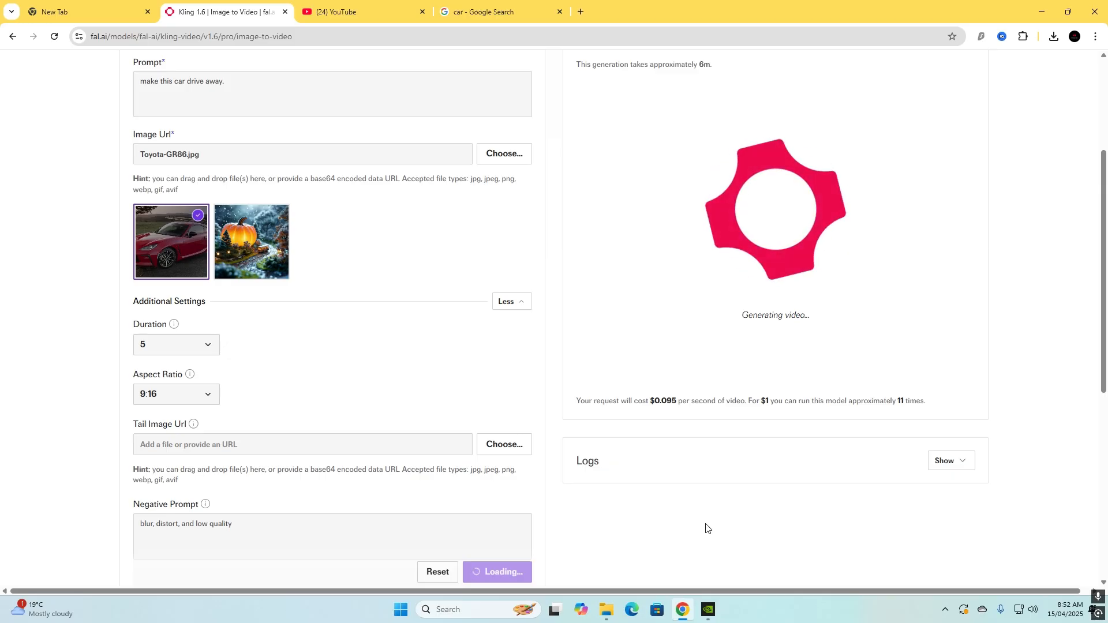
pyautogui.scroll(1, 725, 260)
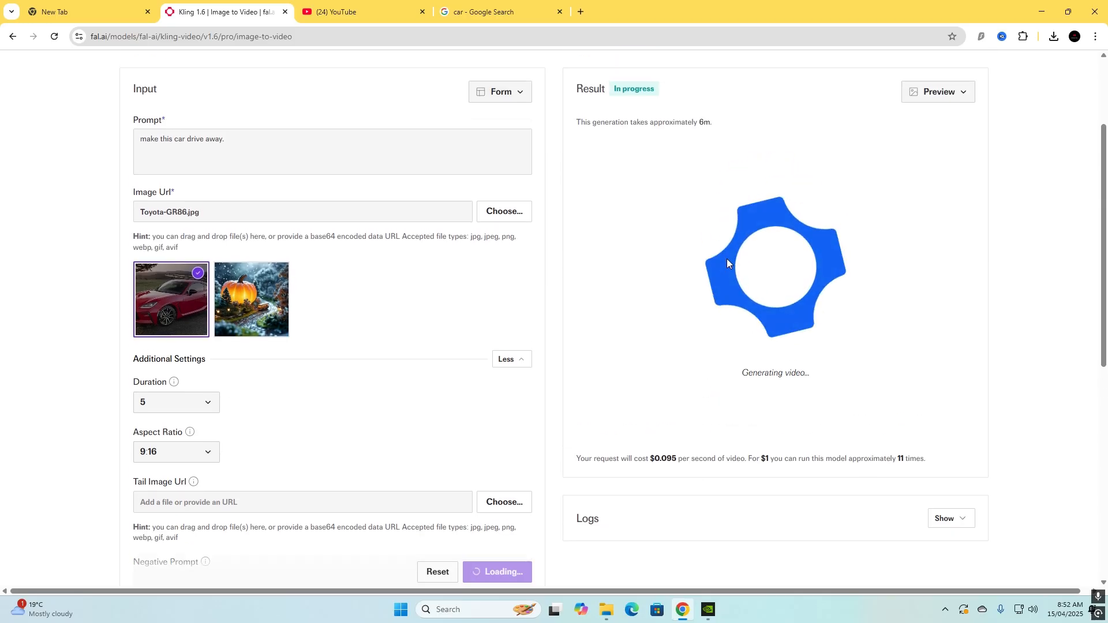
pyautogui.scroll(2, 708, 264)
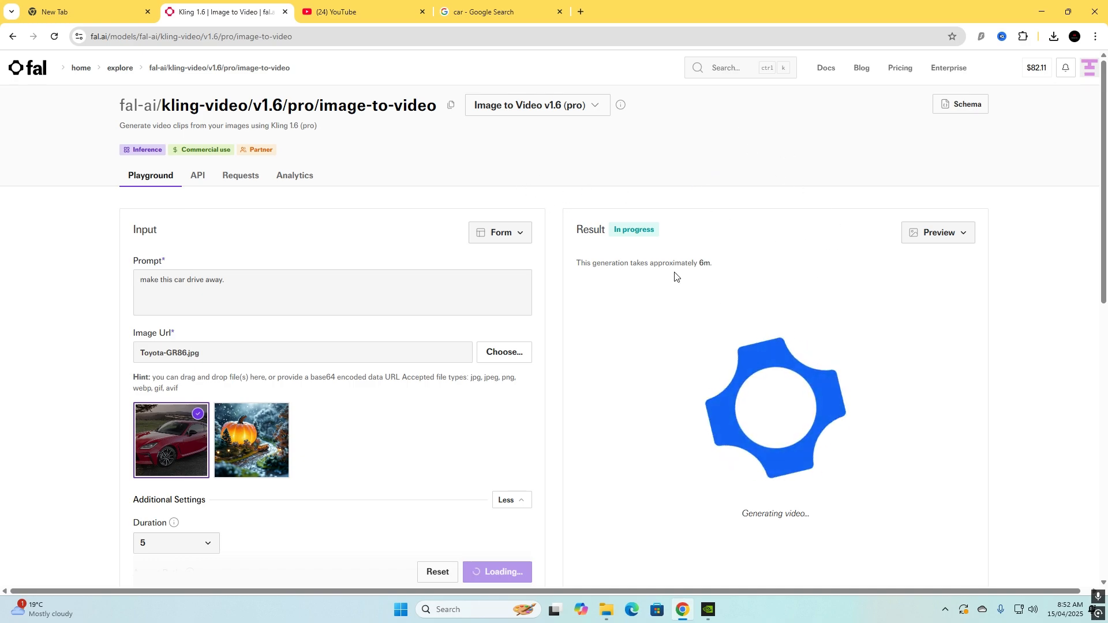
pyautogui.scroll(-2, 651, 247)
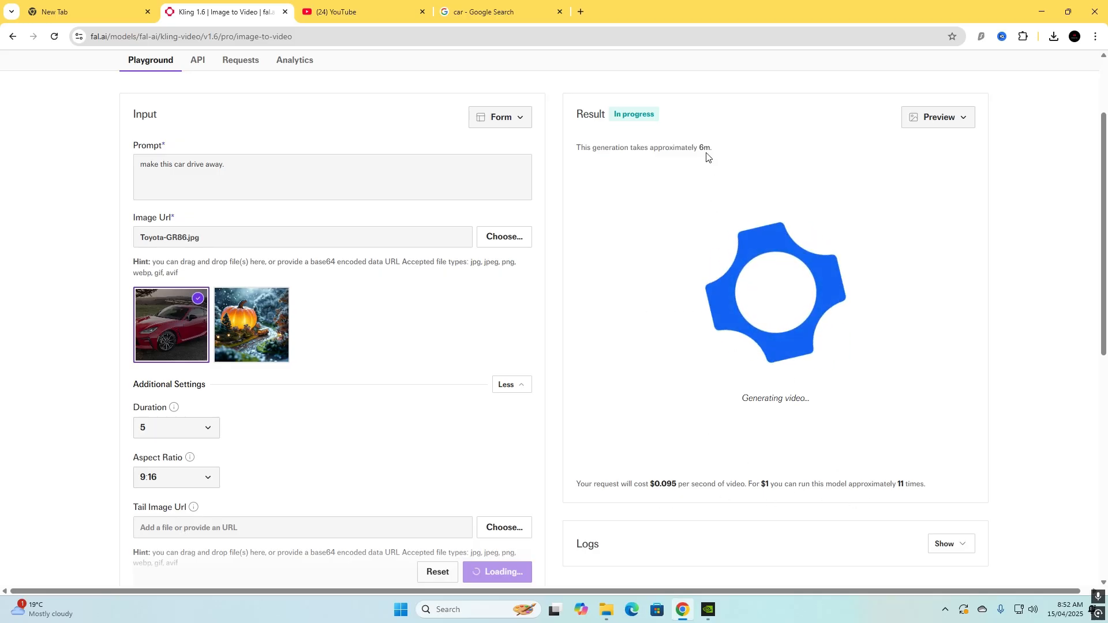
pyautogui.moveTo(582, 148); pyautogui.dragTo(661, 148)
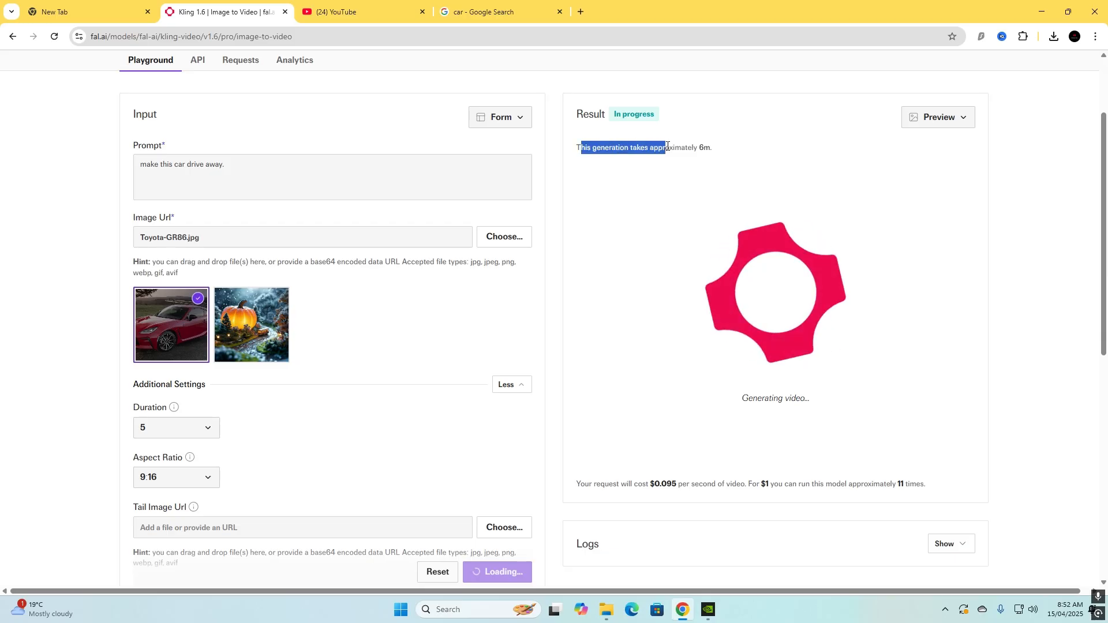
pyautogui.moveTo(614, 114); pyautogui.dragTo(656, 116)
pyautogui.moveTo(577, 149); pyautogui.dragTo(792, 163)
pyautogui.click(792, 163)
pyautogui.scroll(-4, 704, 274)
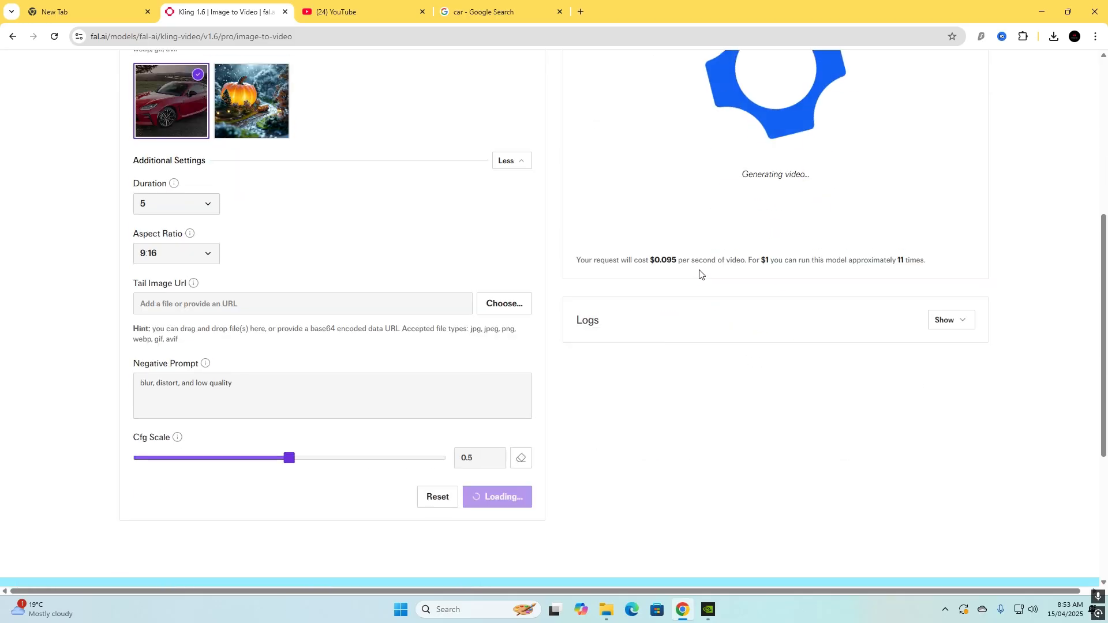
# Expand the logs of the Kling generation and look through them.
pyautogui.click(963, 320)
pyautogui.scroll(-2, 853, 259)
pyautogui.scroll(7, 644, 416)
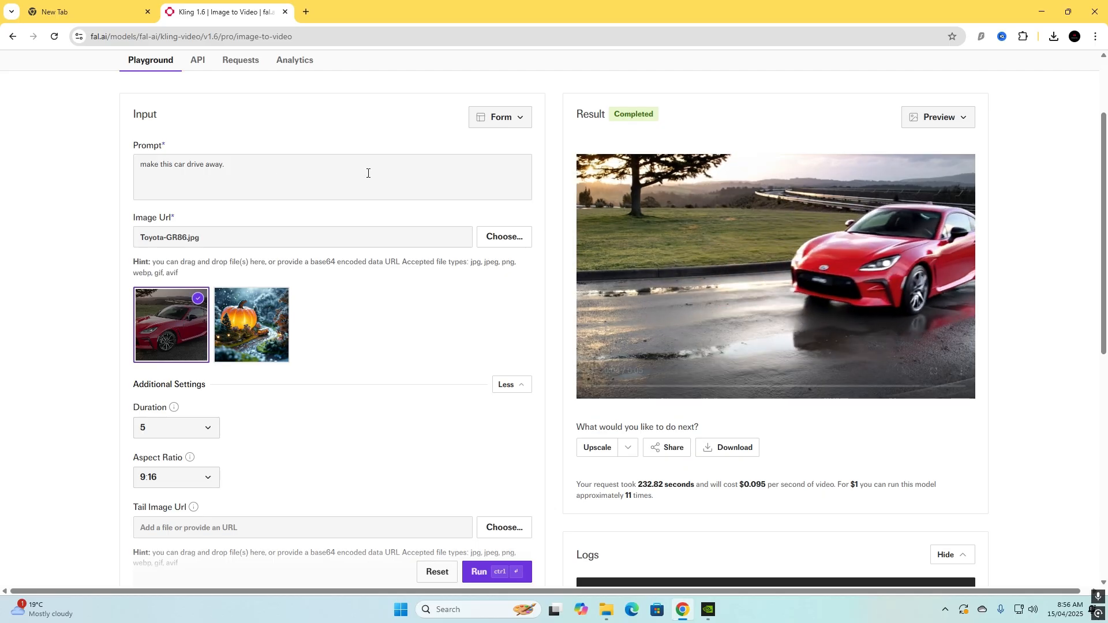
# Compare the completed car video with its prompt and pause the playback.
pyautogui.moveTo(299, 185); pyautogui.dragTo(246, 171)
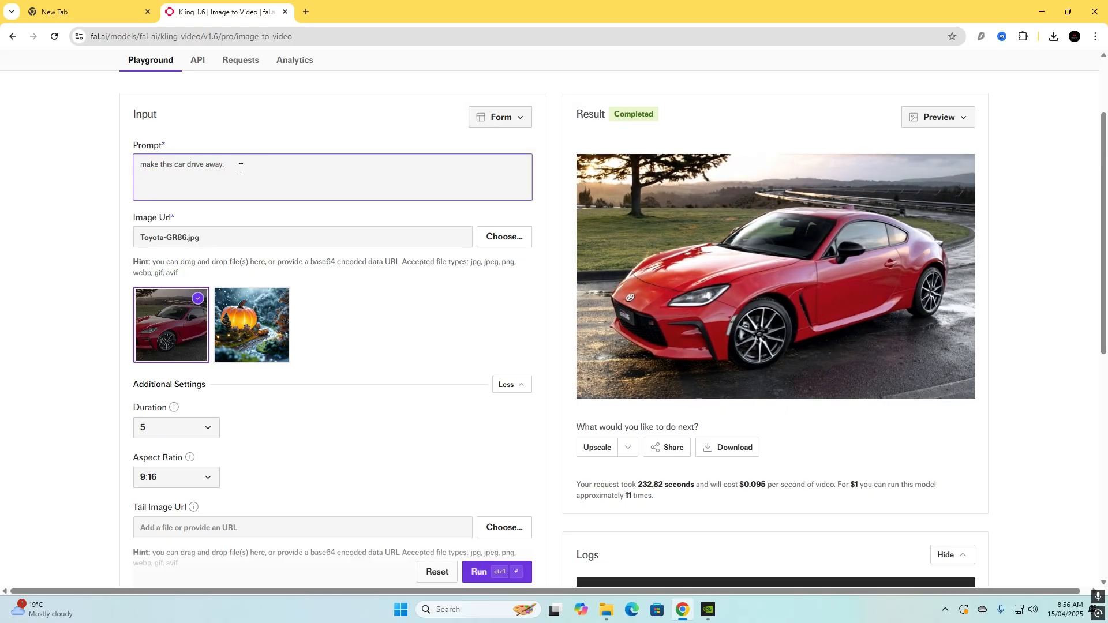
pyautogui.click(595, 376)
pyautogui.scroll(2, 445, 331)
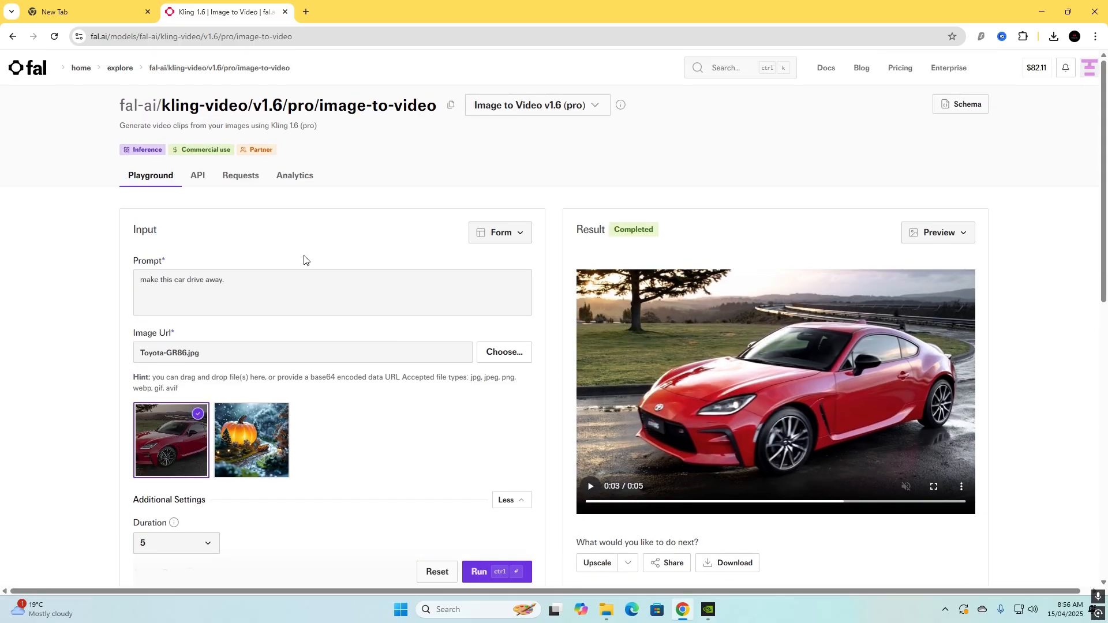
# Return to the dashboard, open the model gallery and filter it to the Image to Video category.
pyautogui.click(24, 72)
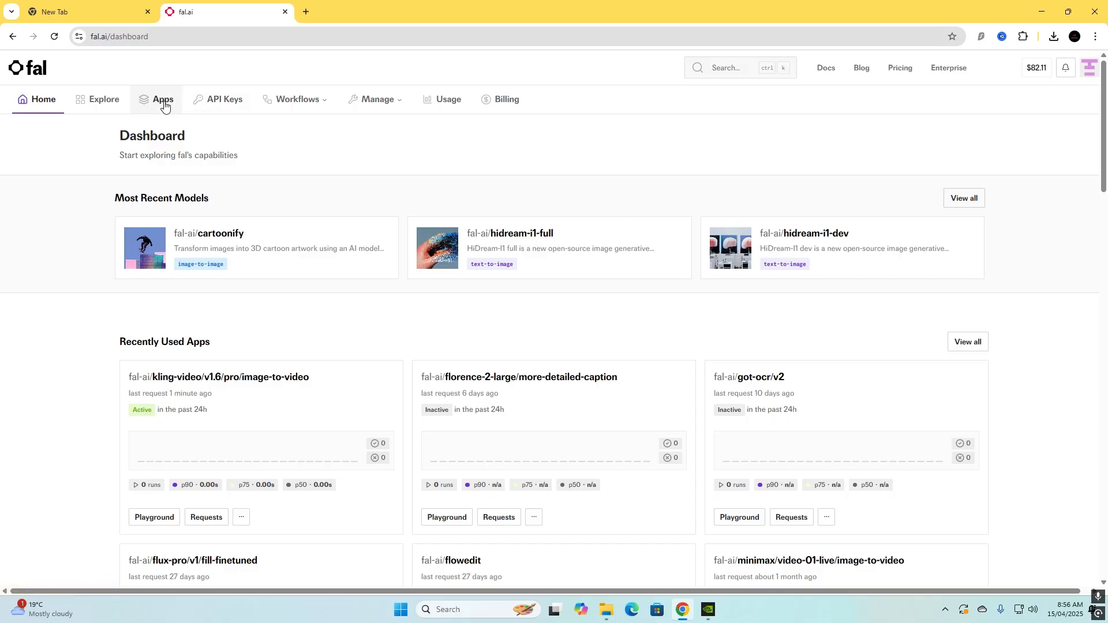
pyautogui.click(99, 99)
pyautogui.scroll(-5, 186, 346)
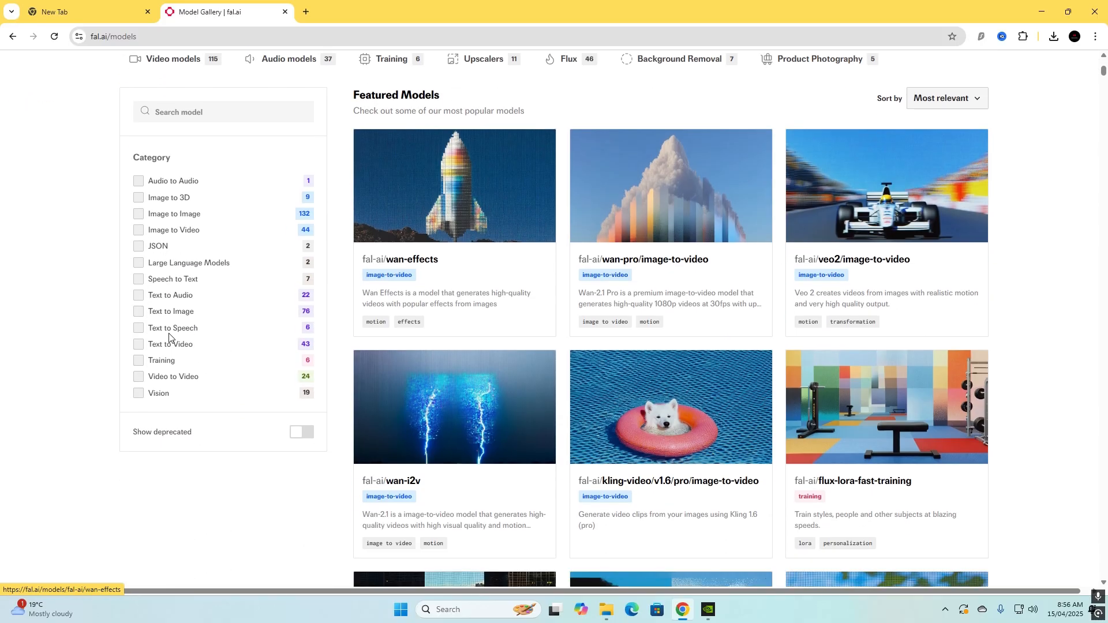
pyautogui.click(138, 220)
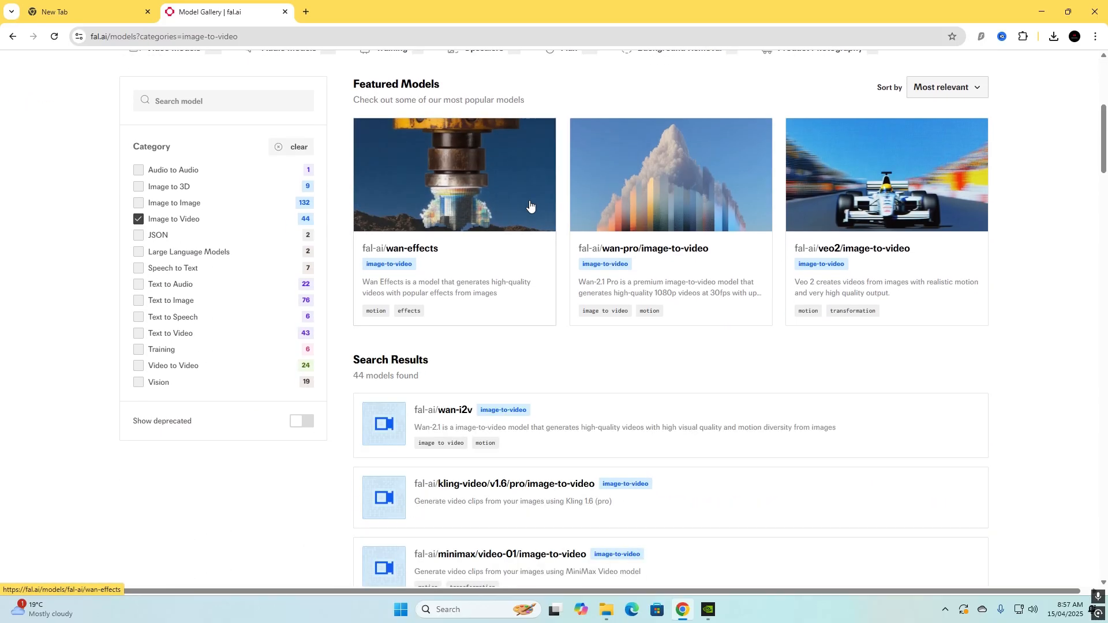
# Browse the list of image-to-video models in the filtered gallery.
pyautogui.scroll(-2, 525, 214)
pyautogui.scroll(-1, 491, 277)
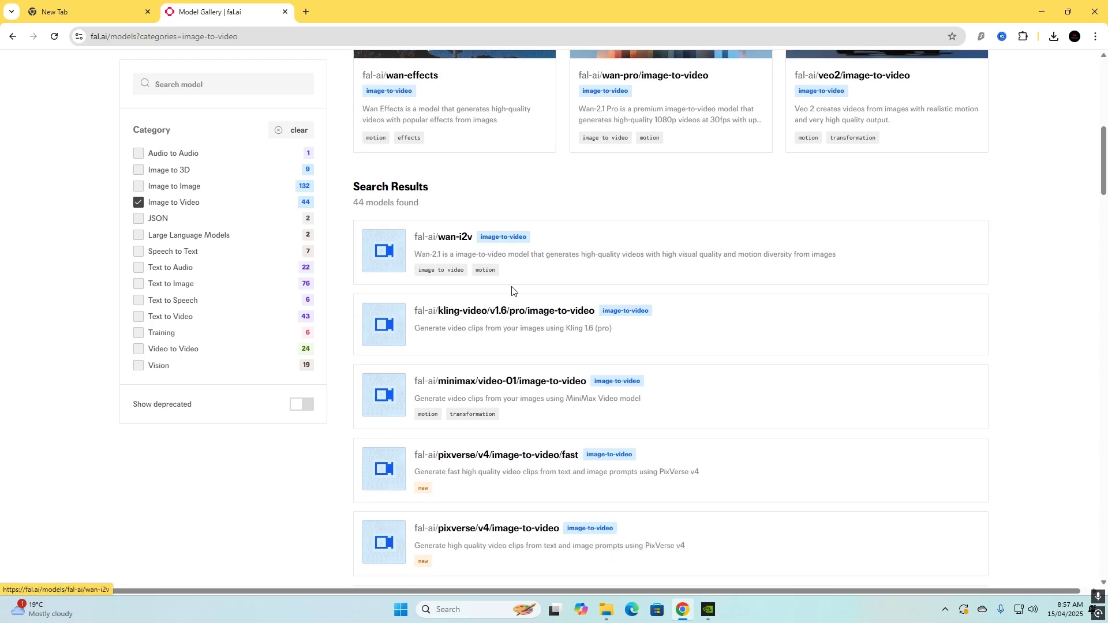
pyautogui.scroll(-5, 571, 317)
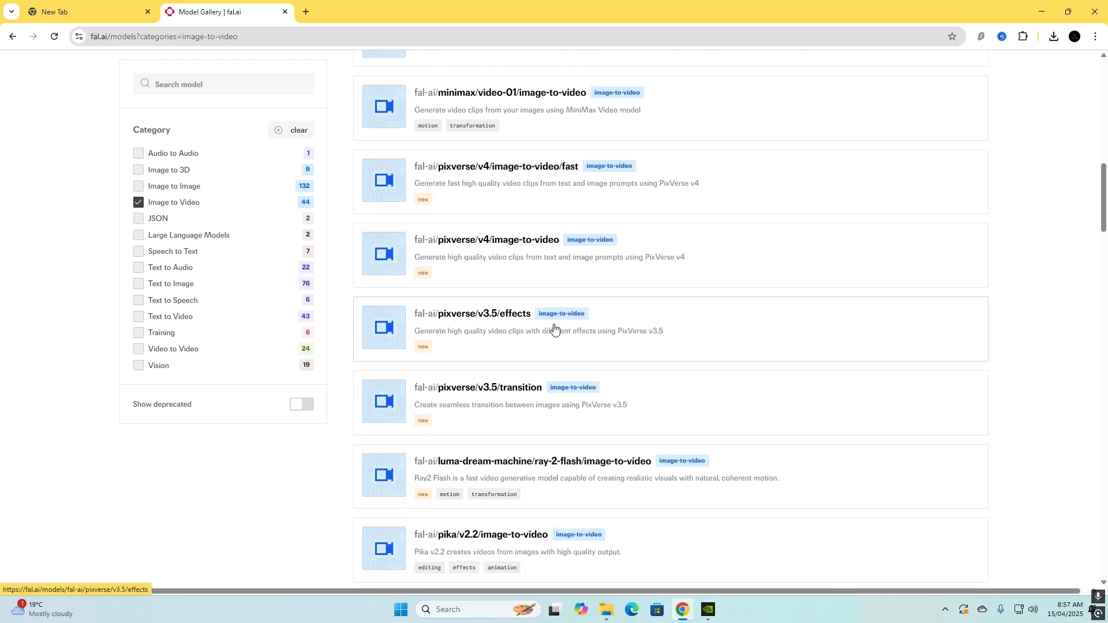
pyautogui.scroll(-5, 546, 335)
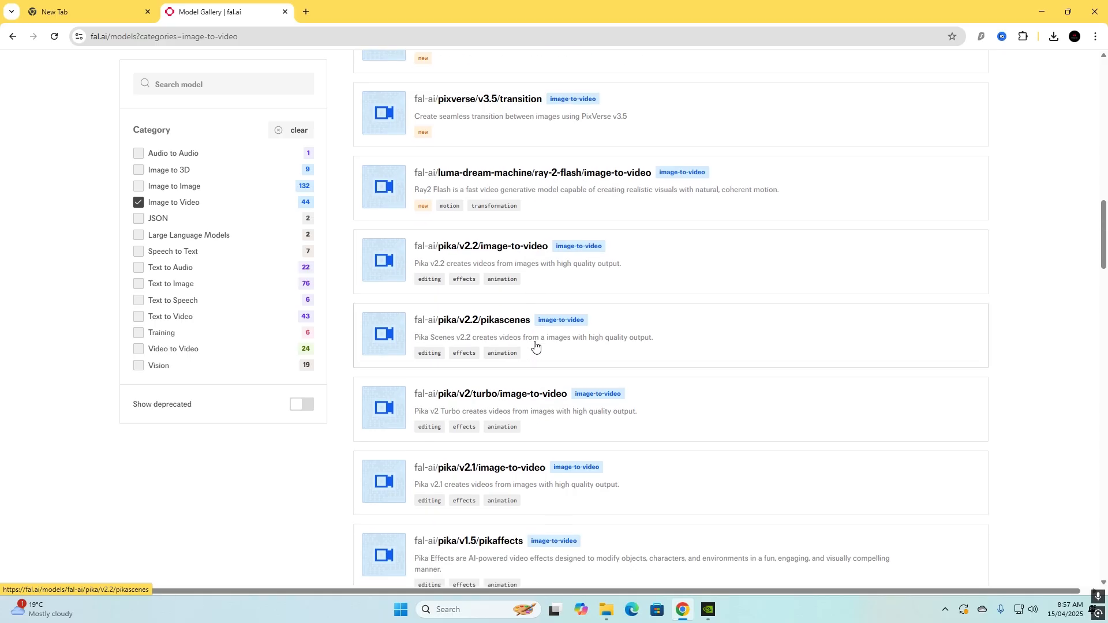
pyautogui.scroll(1, 534, 347)
pyautogui.scroll(-5, 535, 349)
pyautogui.scroll(9, 528, 349)
pyautogui.scroll(9, 525, 346)
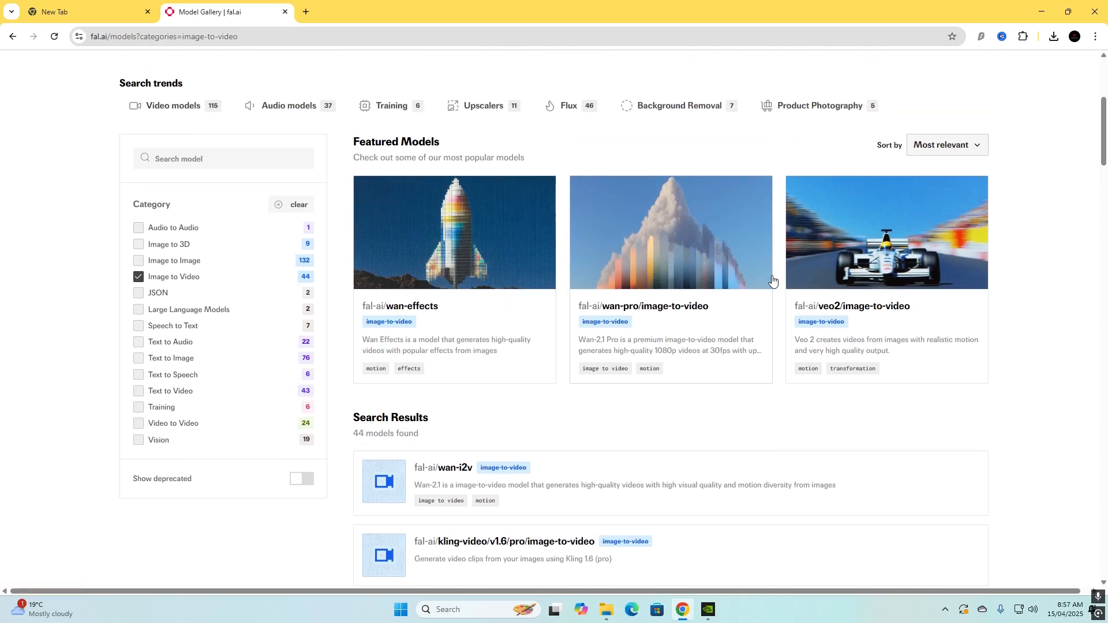
# Open the wan-effects model and upload Toyota-GR86 from the Downloads folder as its input image.
pyautogui.click(406, 275)
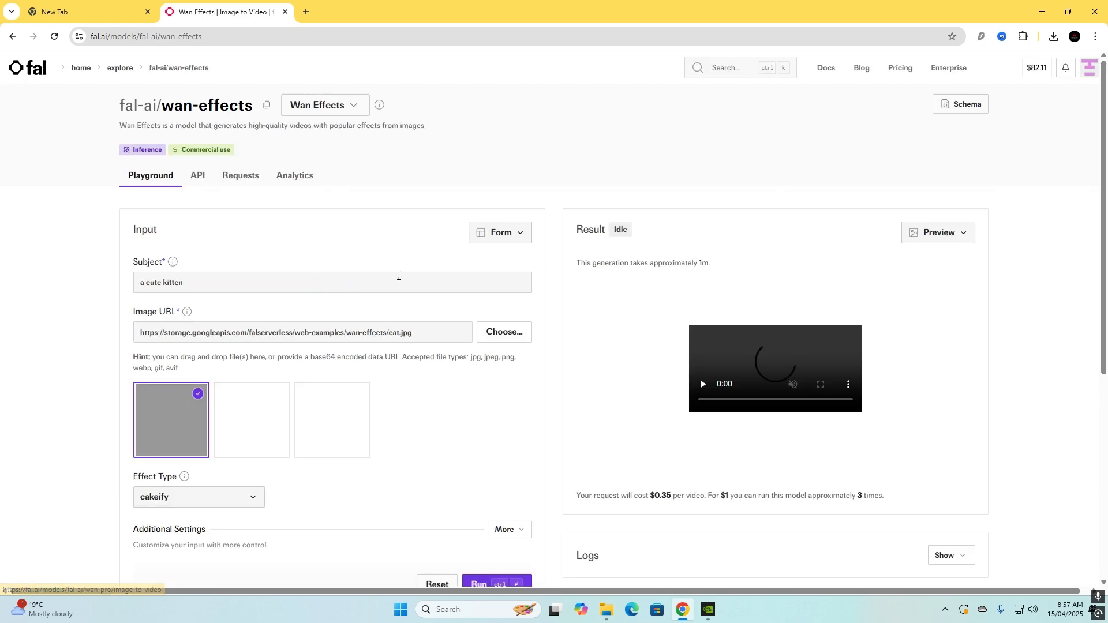
pyautogui.scroll(-1, 635, 440)
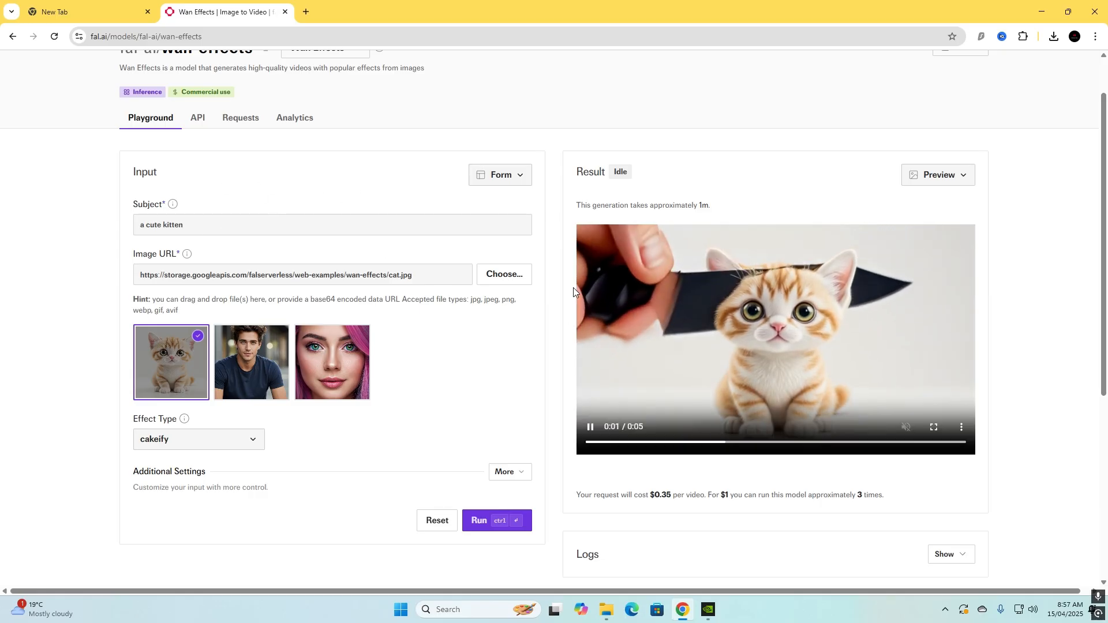
pyautogui.click(505, 277)
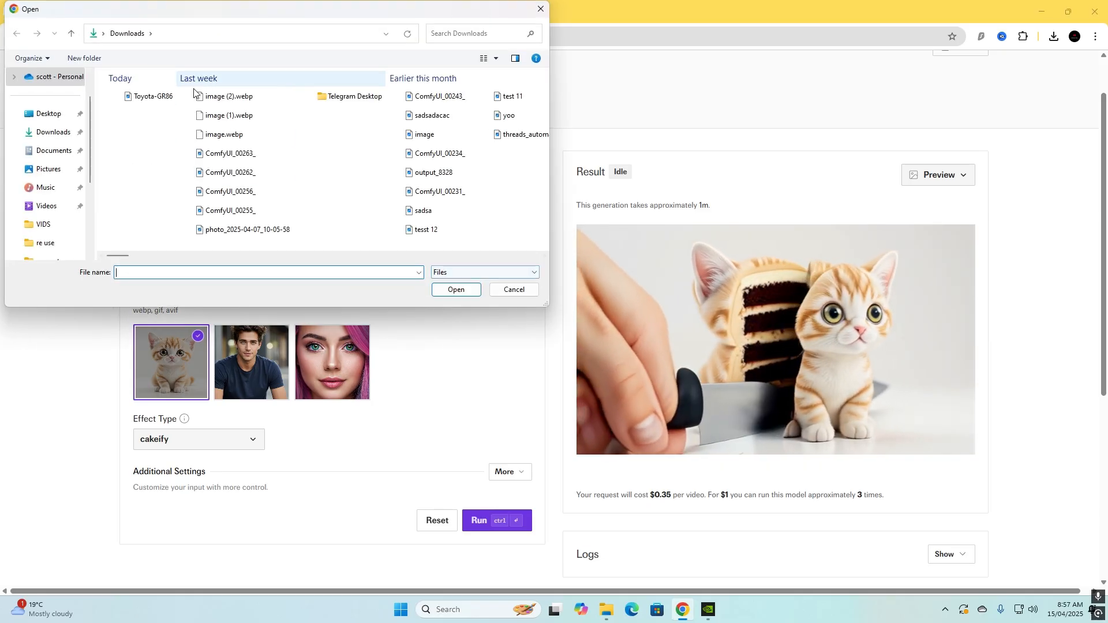
pyautogui.click(153, 96)
pyautogui.click(456, 290)
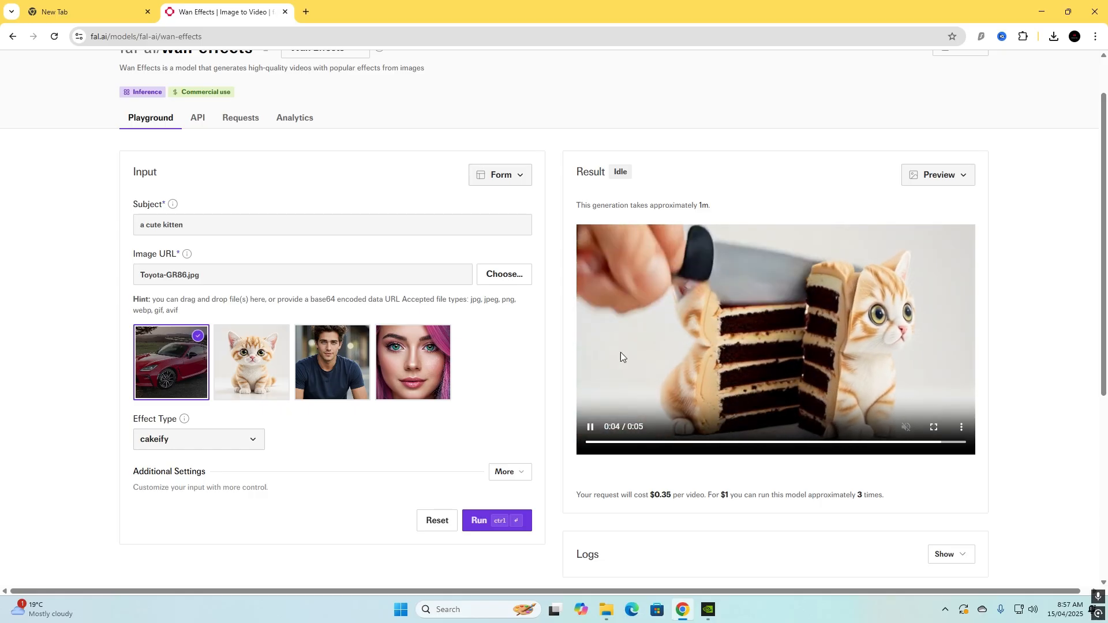
# Review the available effect types for the car image, keeping cakeify selected.
pyautogui.scroll(-1, 294, 408)
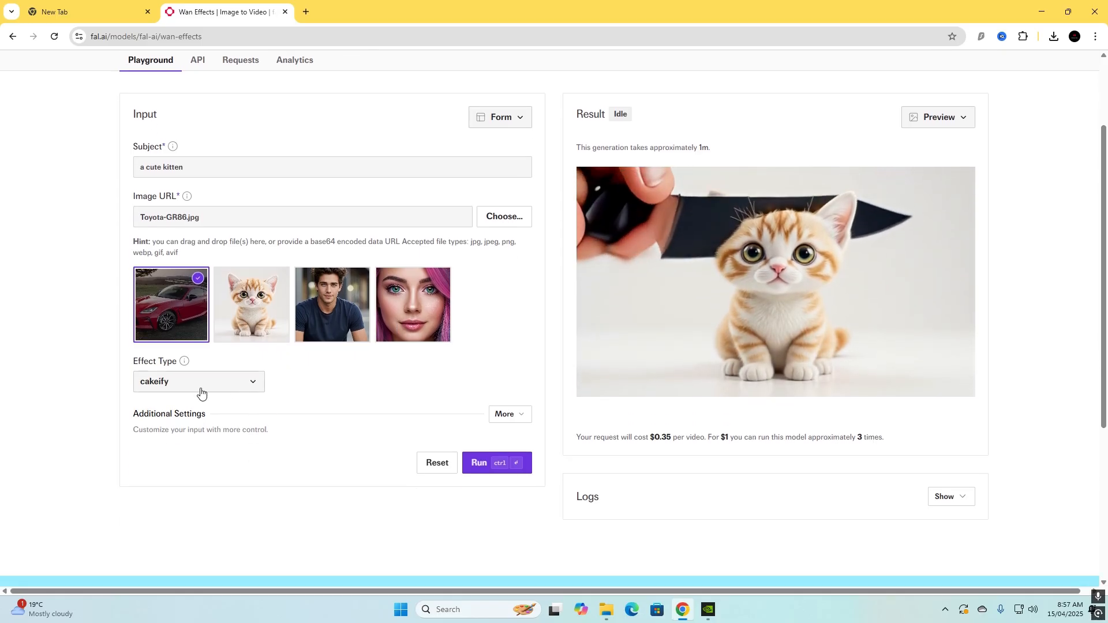
pyautogui.click(250, 383)
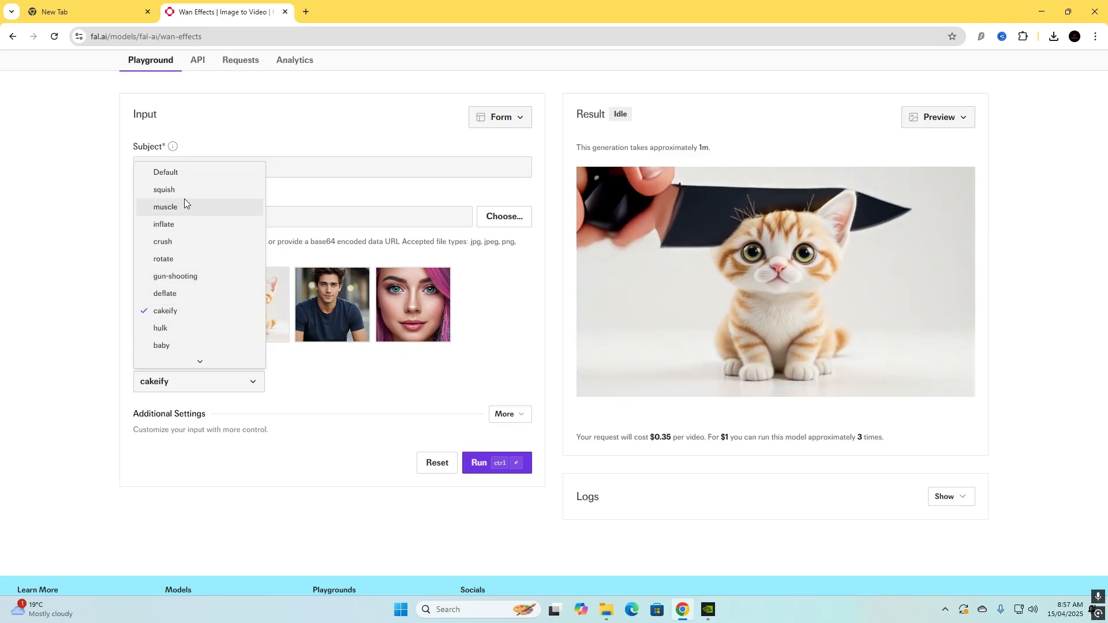
pyautogui.click(426, 392)
pyautogui.scroll(1, 209, 242)
pyautogui.scroll(2, 220, 240)
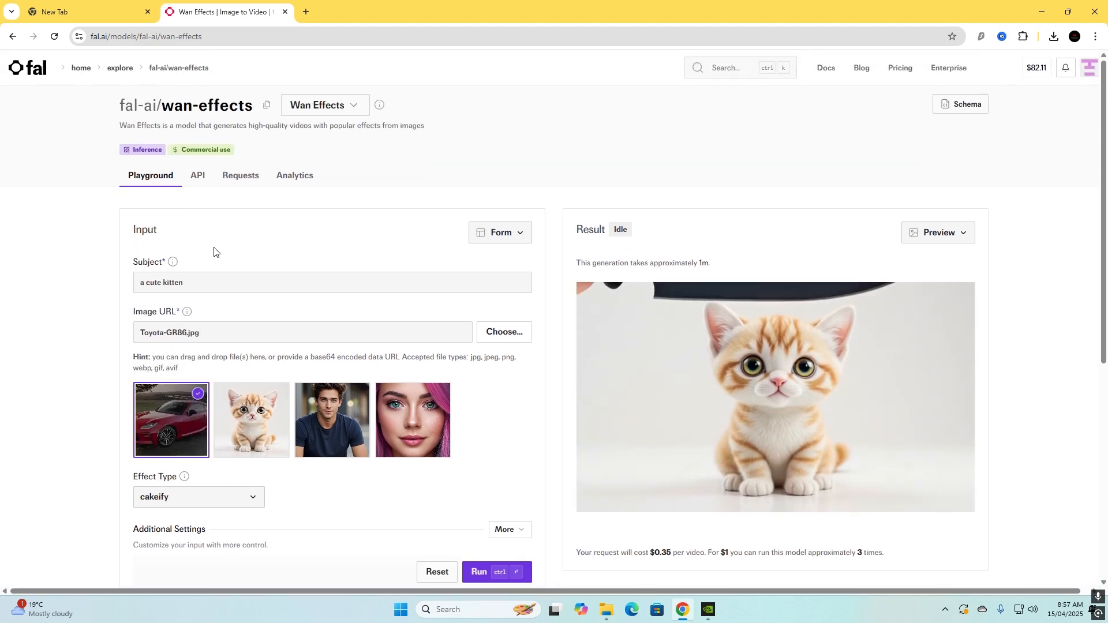
# Expand the Wan Effects additional settings and set the aspect ratio to 9:16.
pyautogui.scroll(-3, 430, 353)
pyautogui.click(511, 357)
pyautogui.scroll(-2, 258, 387)
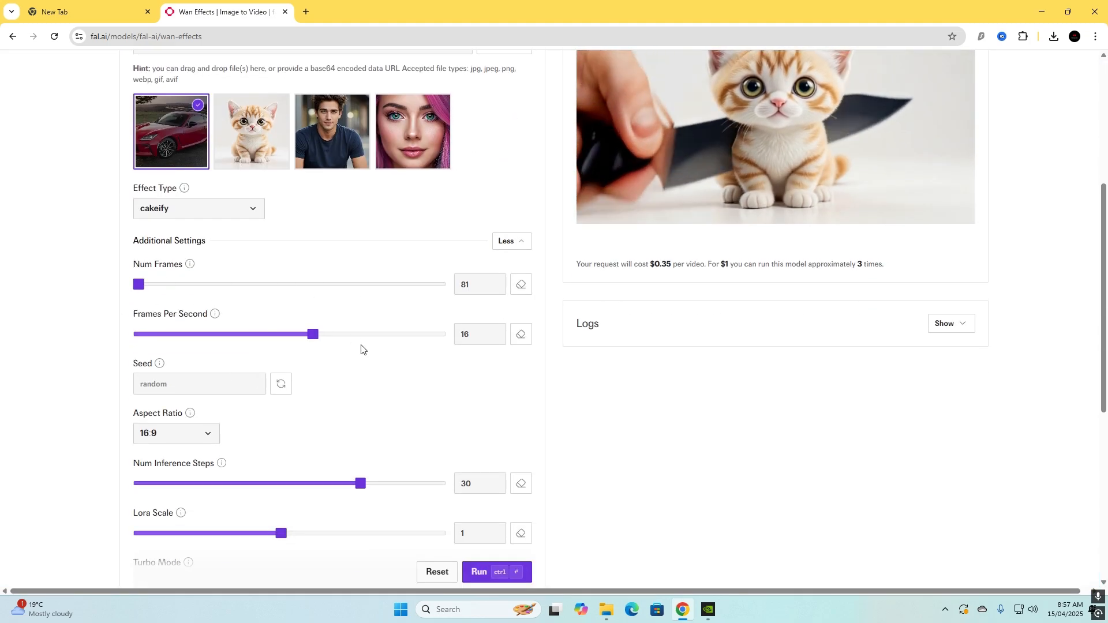
pyautogui.scroll(-2, 196, 314)
pyautogui.scroll(2, 396, 416)
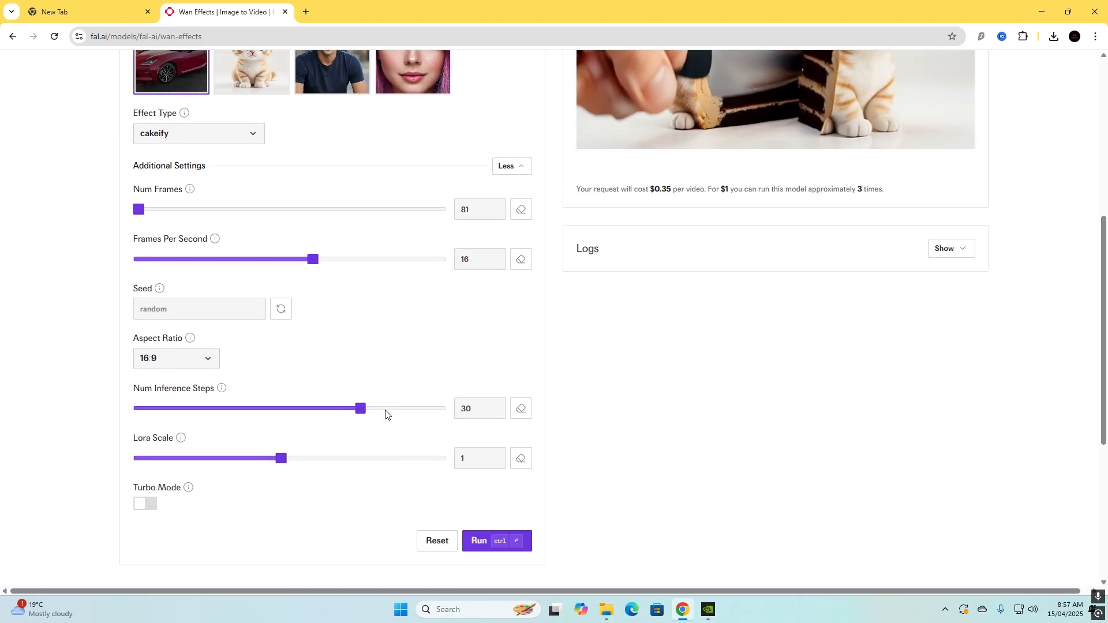
pyautogui.click(207, 434)
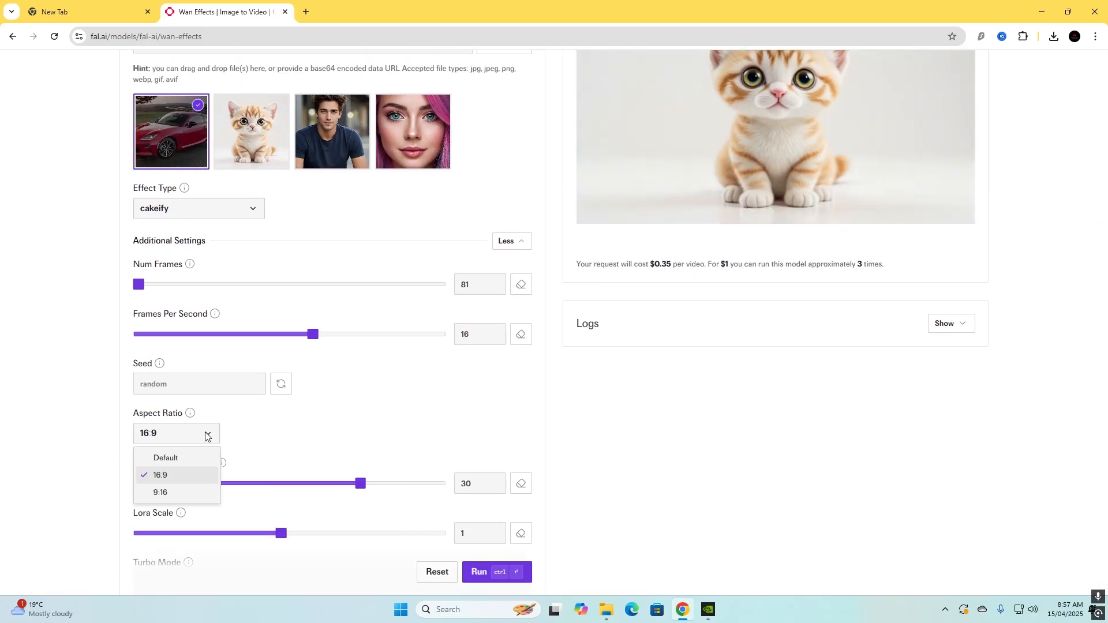
pyautogui.click(166, 493)
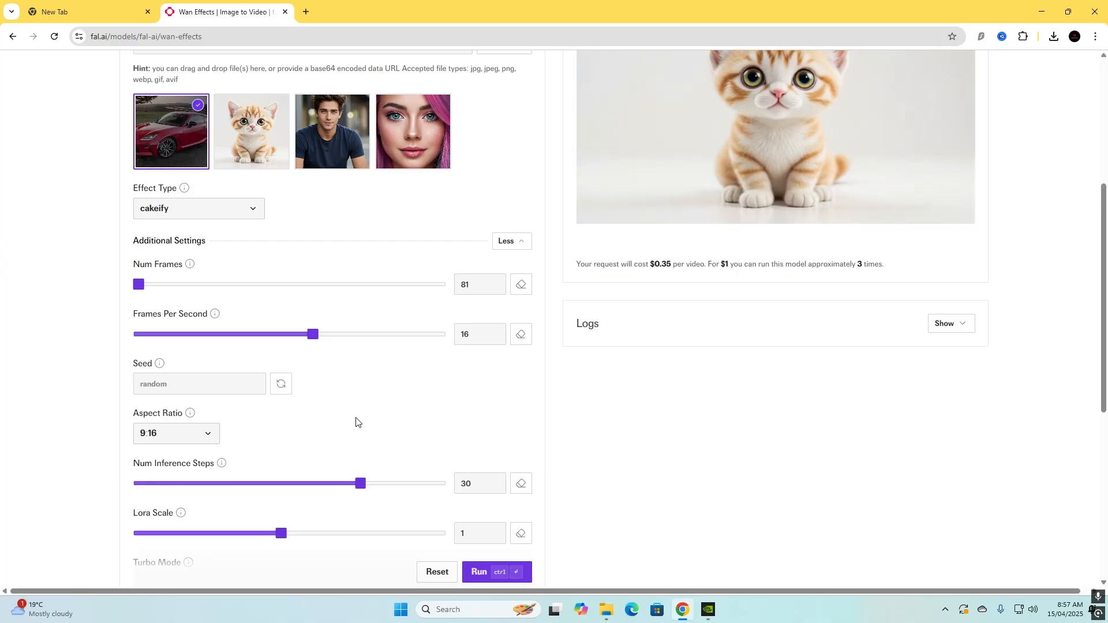
# Run the Wan Effects generation with the car image and the cakeify effect.
pyautogui.scroll(-2, 290, 426)
pyautogui.scroll(-2, 260, 433)
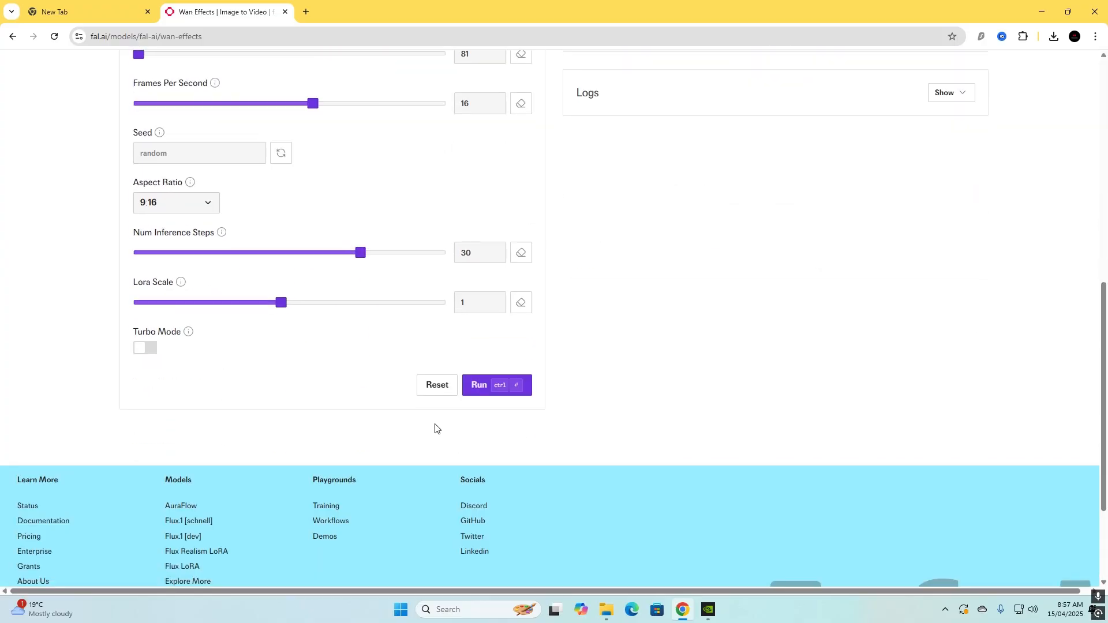
pyautogui.click(485, 386)
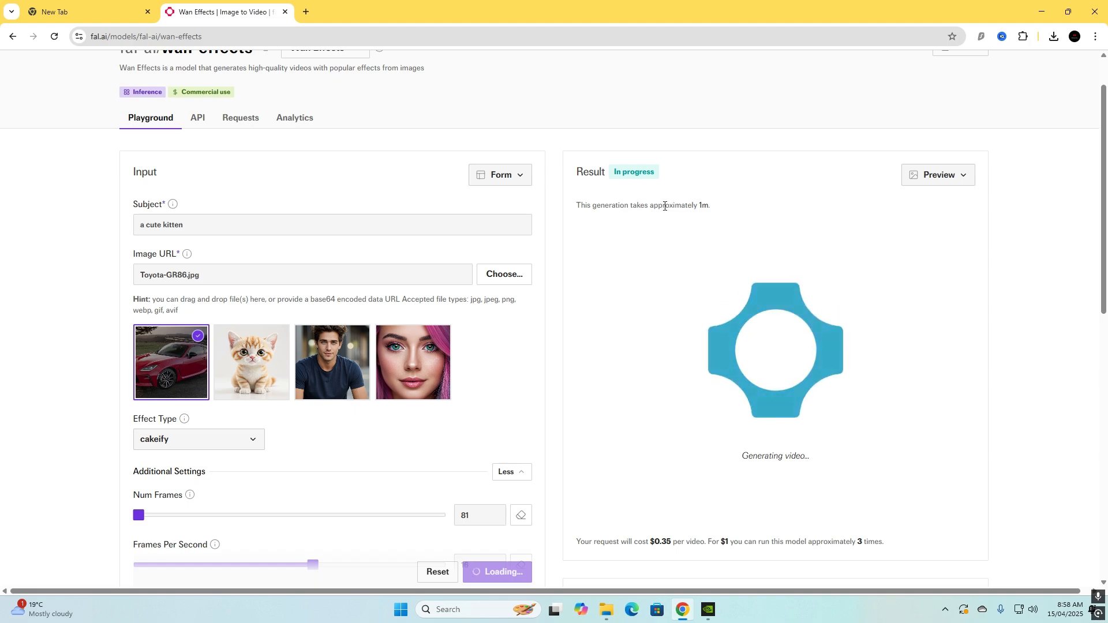
# Examine the Wan Effects generation's estimated duration, progress and cost per video.
pyautogui.moveTo(711, 207); pyautogui.dragTo(686, 206)
pyautogui.click(726, 205)
pyautogui.scroll(-1, 725, 210)
pyautogui.scroll(1, 591, 163)
pyautogui.scroll(-3, 750, 259)
pyautogui.scroll(2, 866, 393)
pyautogui.scroll(-2, 906, 455)
pyautogui.scroll(4, 882, 408)
pyautogui.scroll(-3, 892, 401)
# Expand the Wan Effects logs and check the generation's progress.
pyautogui.click(949, 480)
pyautogui.scroll(-5, 792, 487)
pyautogui.scroll(1, 710, 272)
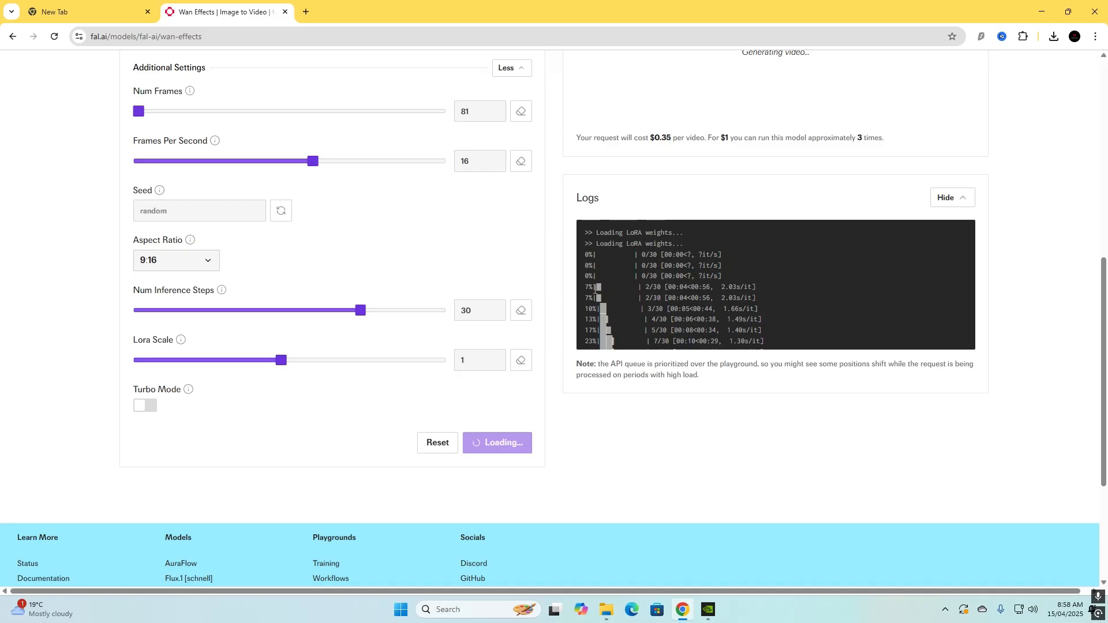
pyautogui.scroll(8, 660, 286)
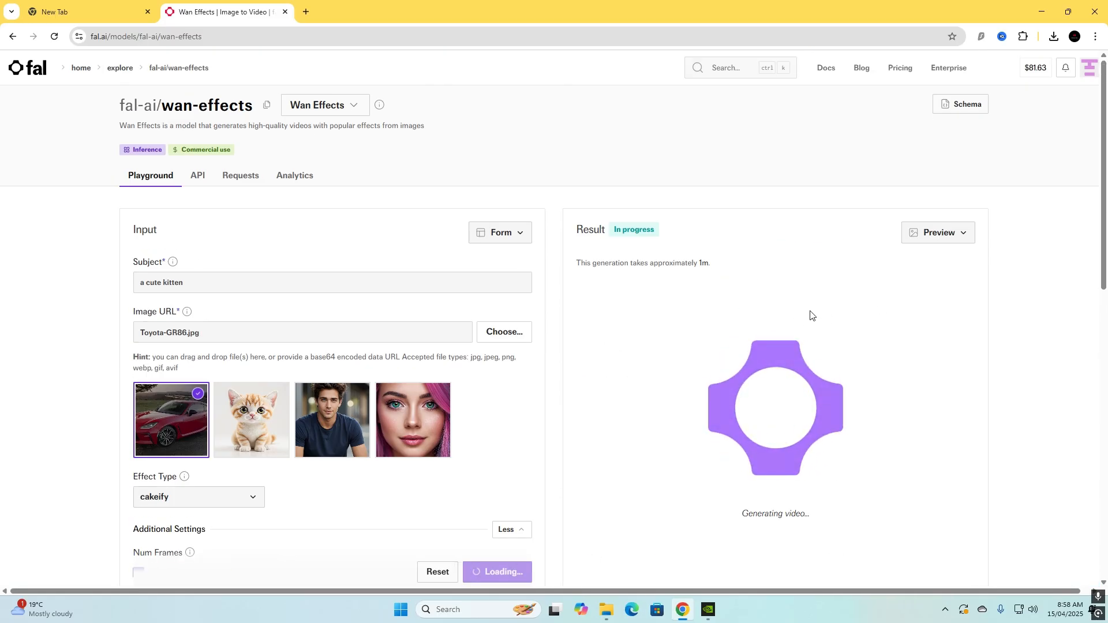
# Examine the finished cakeify car video from Wan Effects, along with its request time and cost per video.
pyautogui.scroll(-1, 813, 314)
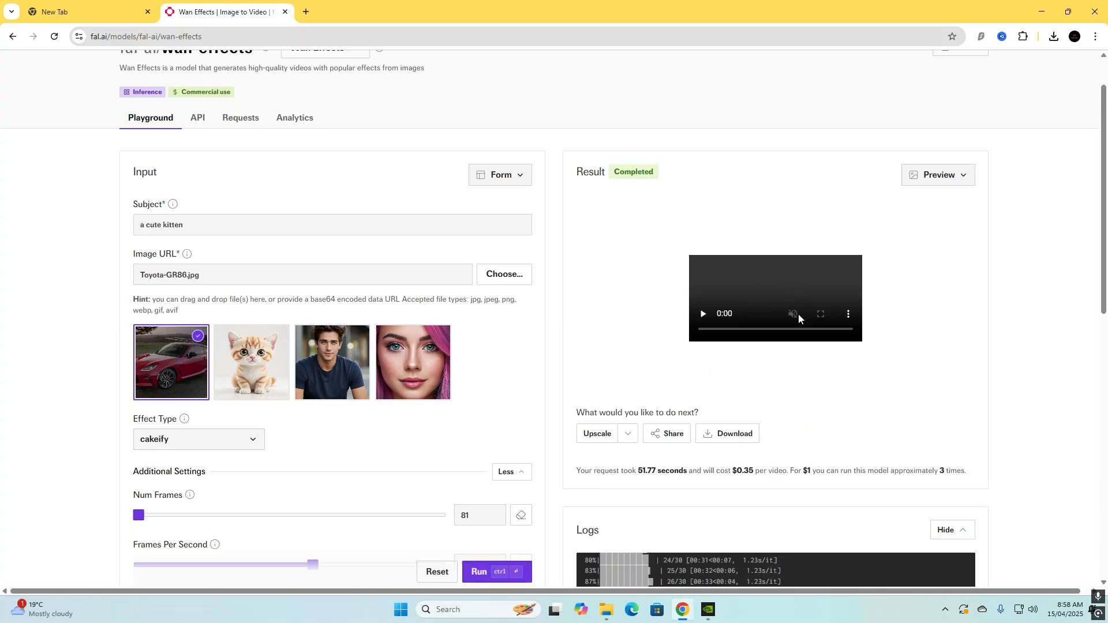
pyautogui.scroll(1, 732, 386)
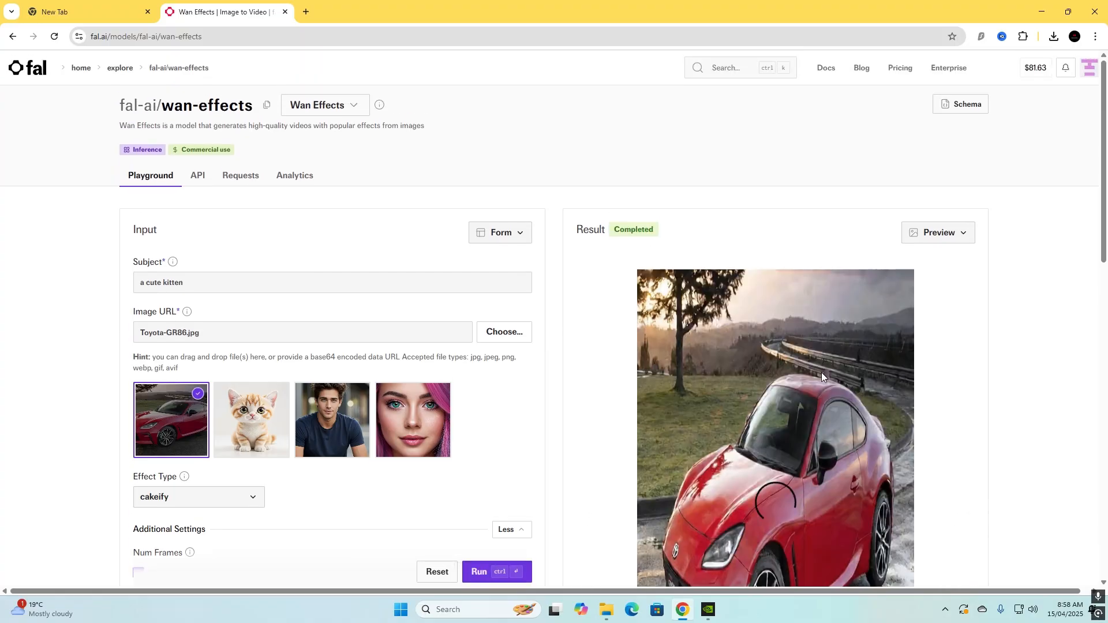
pyautogui.scroll(-3, 792, 376)
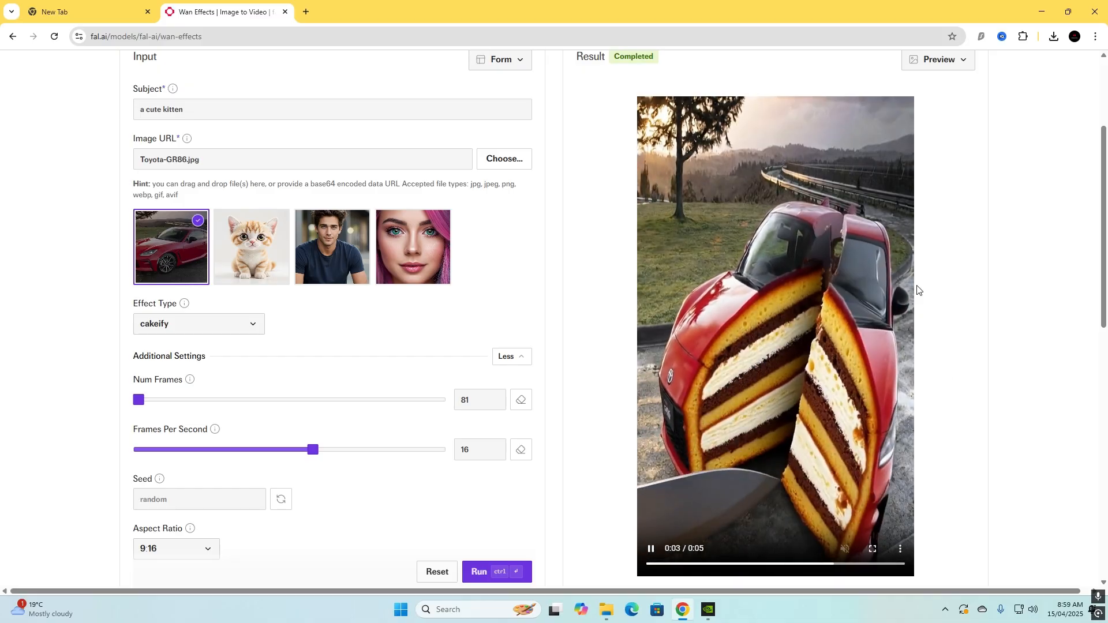
pyautogui.scroll(-1, 833, 276)
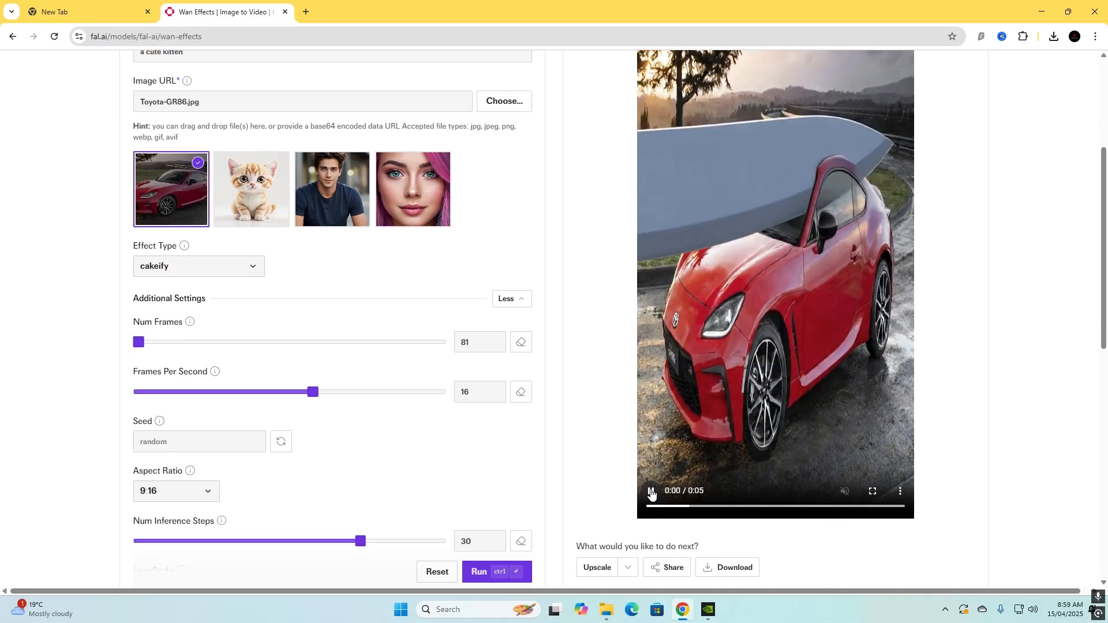
pyautogui.scroll(4, 577, 438)
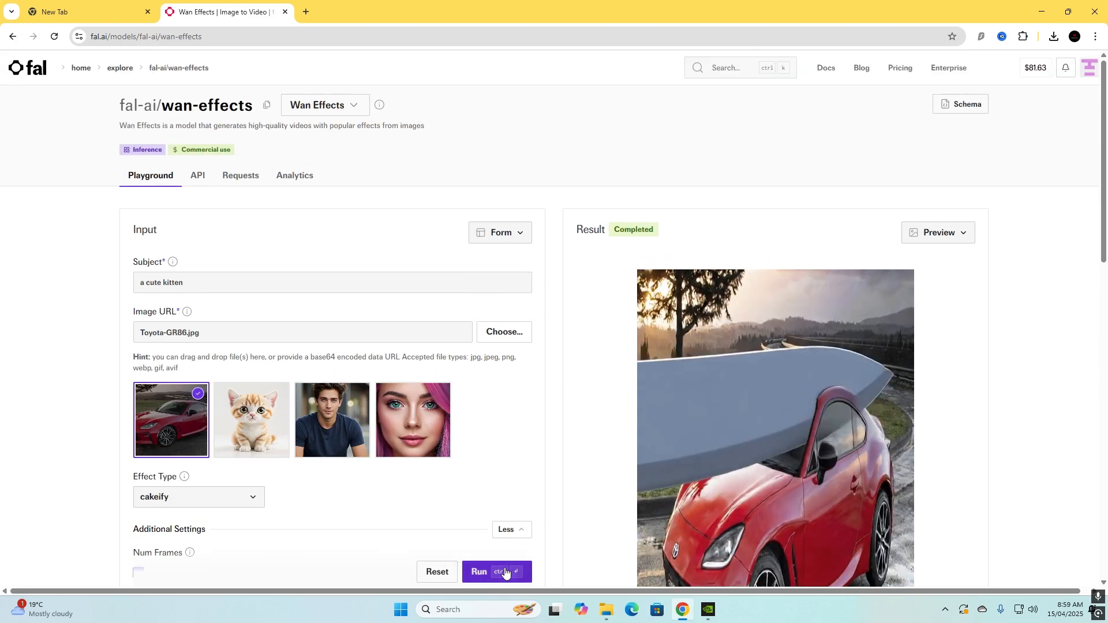
# Switch to the NVIDIA app.
pyautogui.click(708, 609)
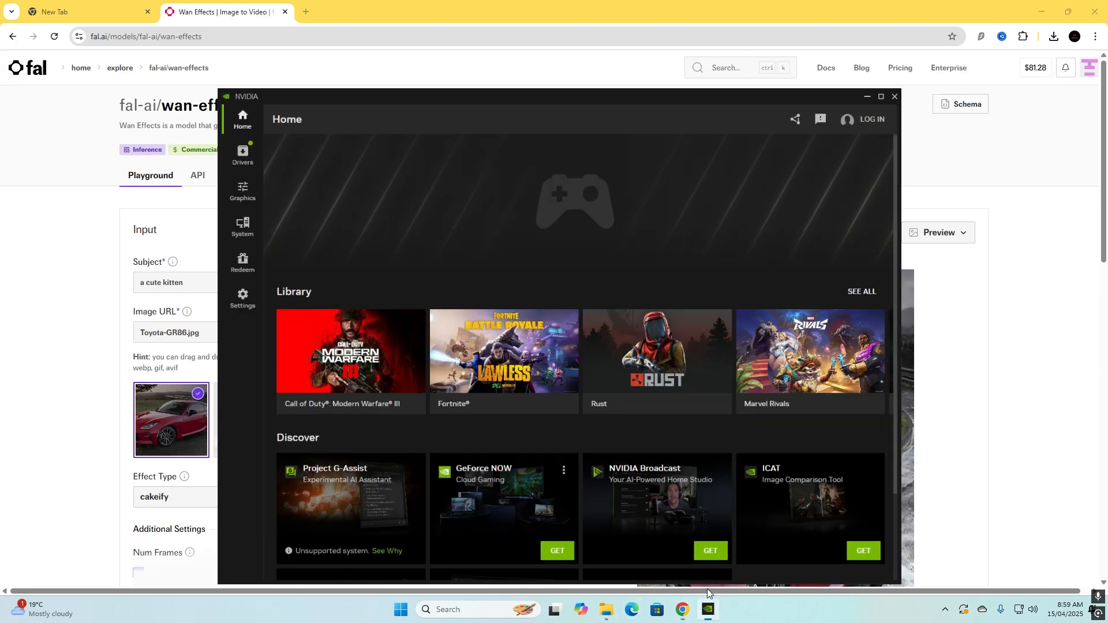